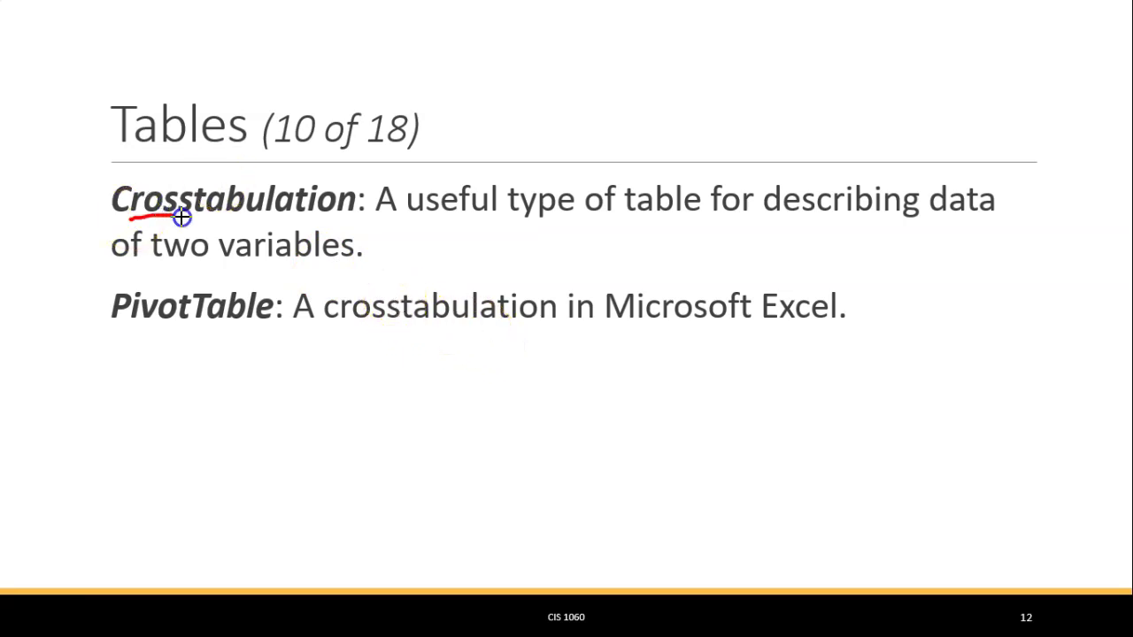
Annotate the crosstabulation definition slide in ink, underlining the term and sketching a sample table
left_click_drag(342, 225, 348, 224)
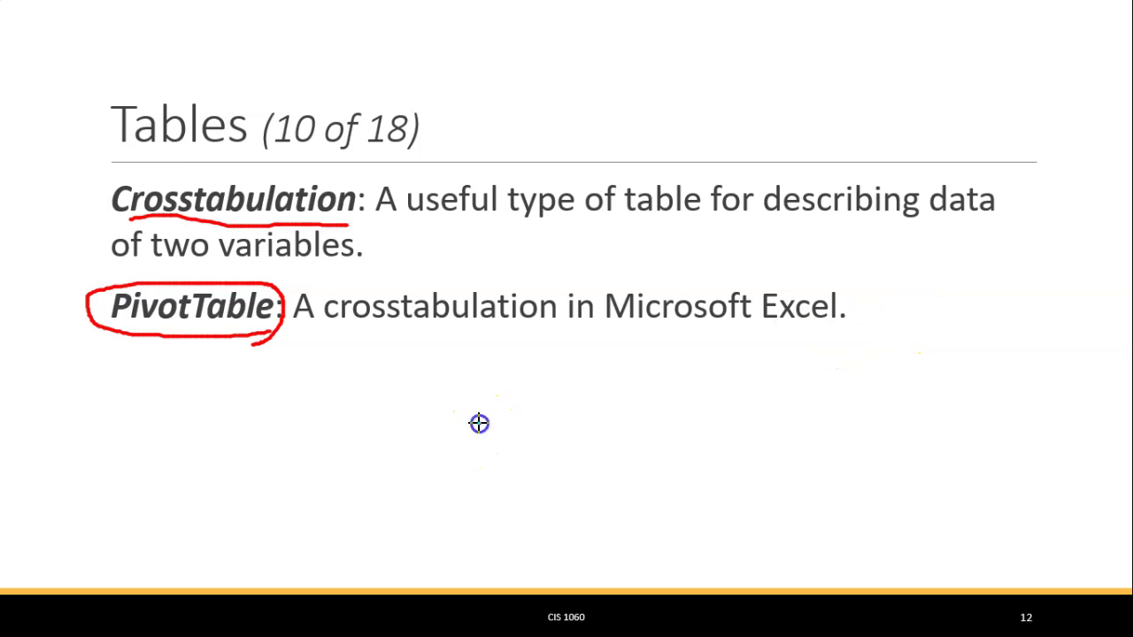
left_click_drag(481, 422, 804, 416)
left_click_drag(542, 384, 543, 543)
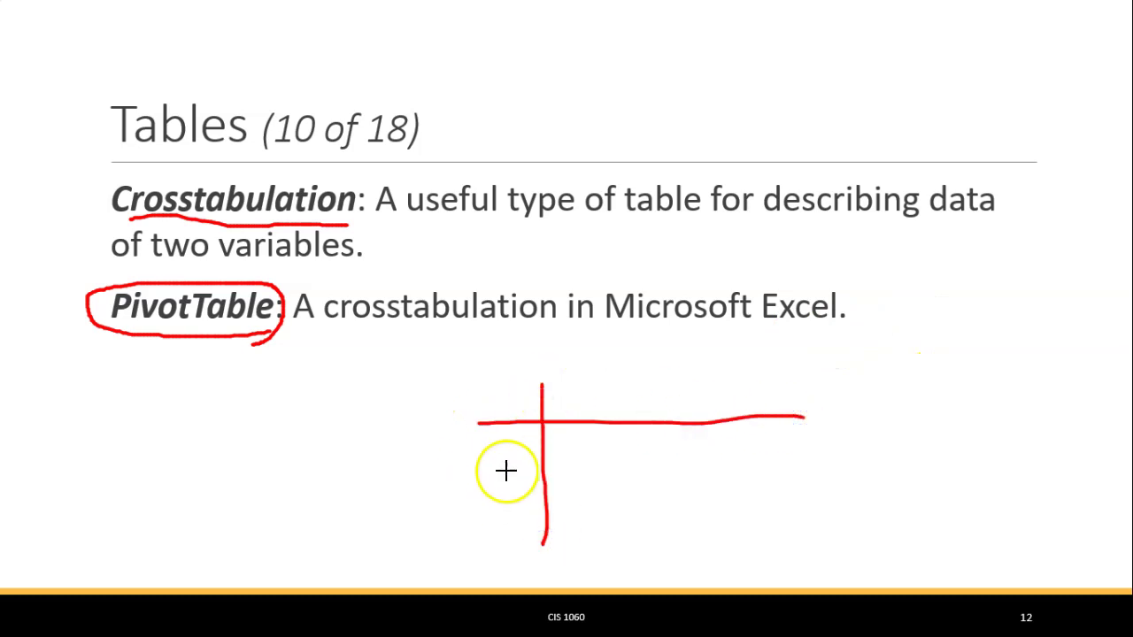
left_click_drag(491, 452, 510, 467)
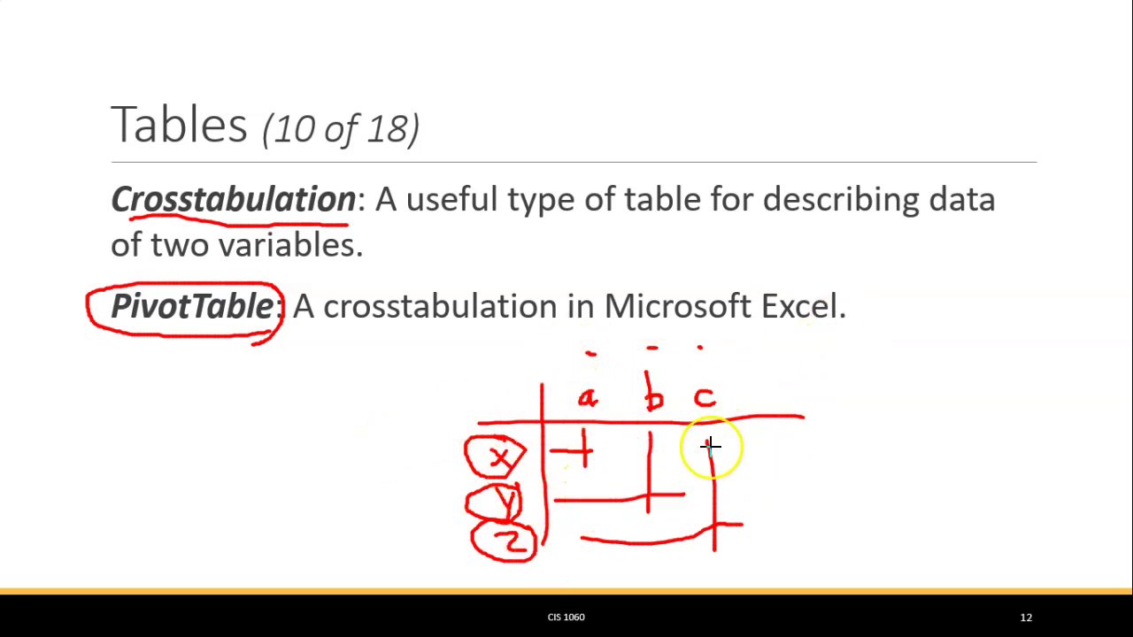
Clear the ink, go to Table 3.6, and mark the Restaurant, Quality Rating and Meal Price columns
left_click(688, 19)
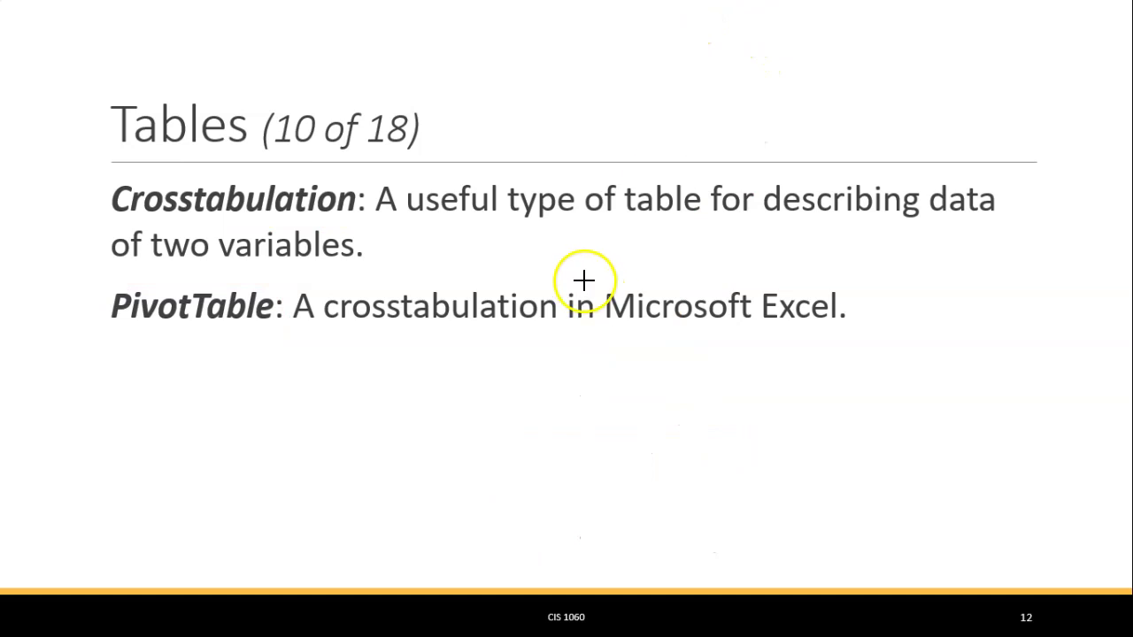
left_click(558, 322)
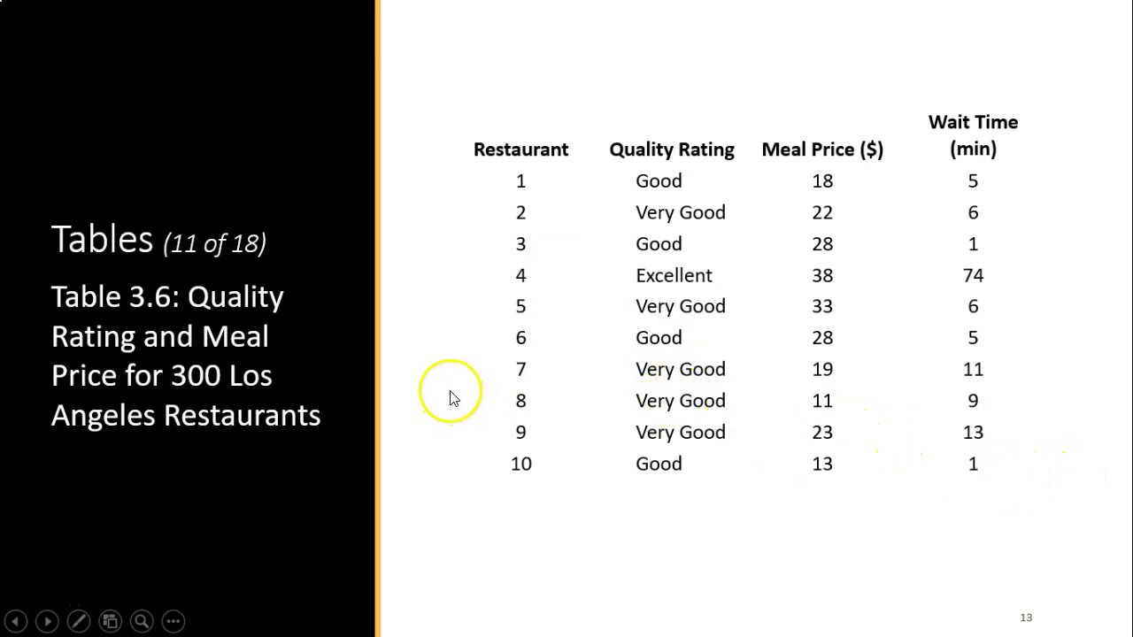
left_click_drag(510, 184, 461, 190)
left_click_drag(465, 232, 502, 467)
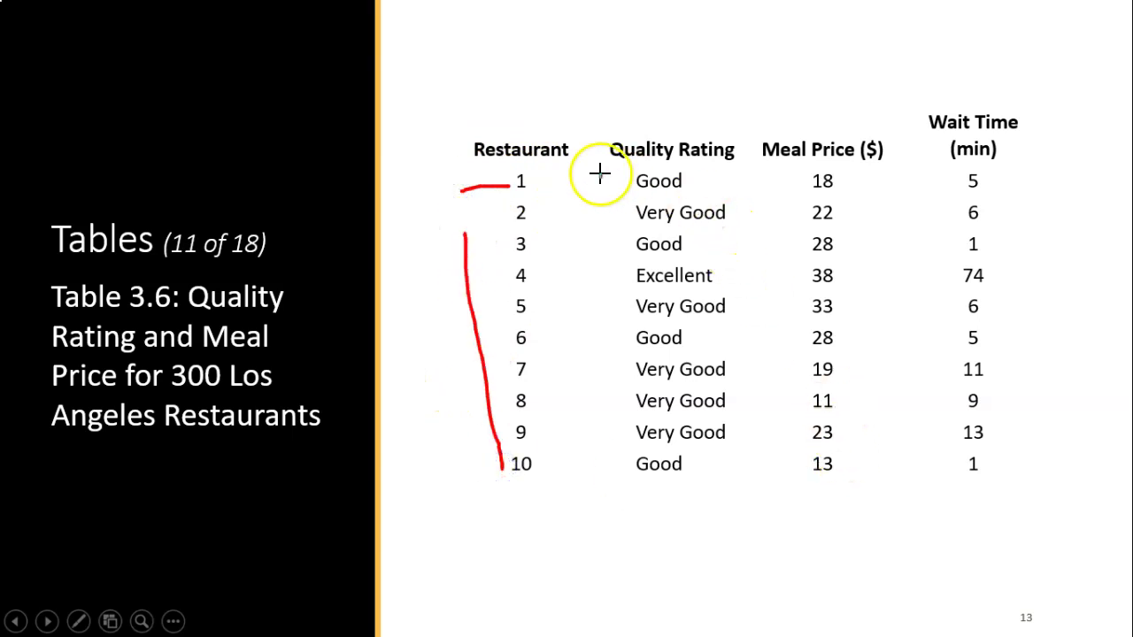
left_click_drag(601, 175, 621, 470)
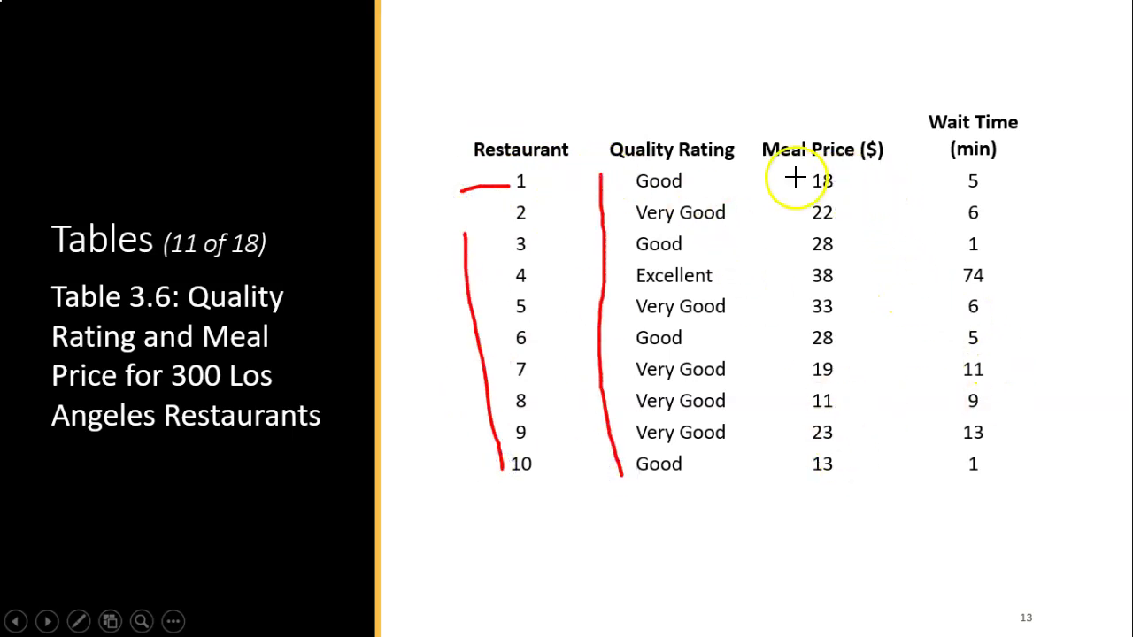
left_click_drag(784, 180, 803, 479)
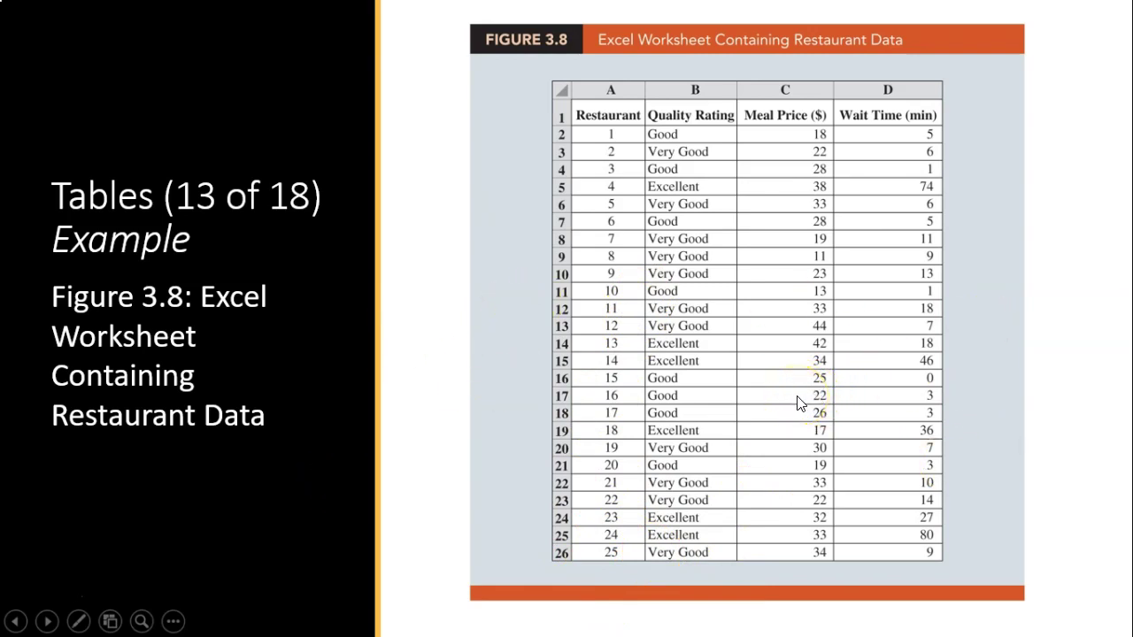
Switch to the Restaurant.xlsx workbook in Excel
key("alt+Tab")
key("alt+Tab")
key("alt+Tab")
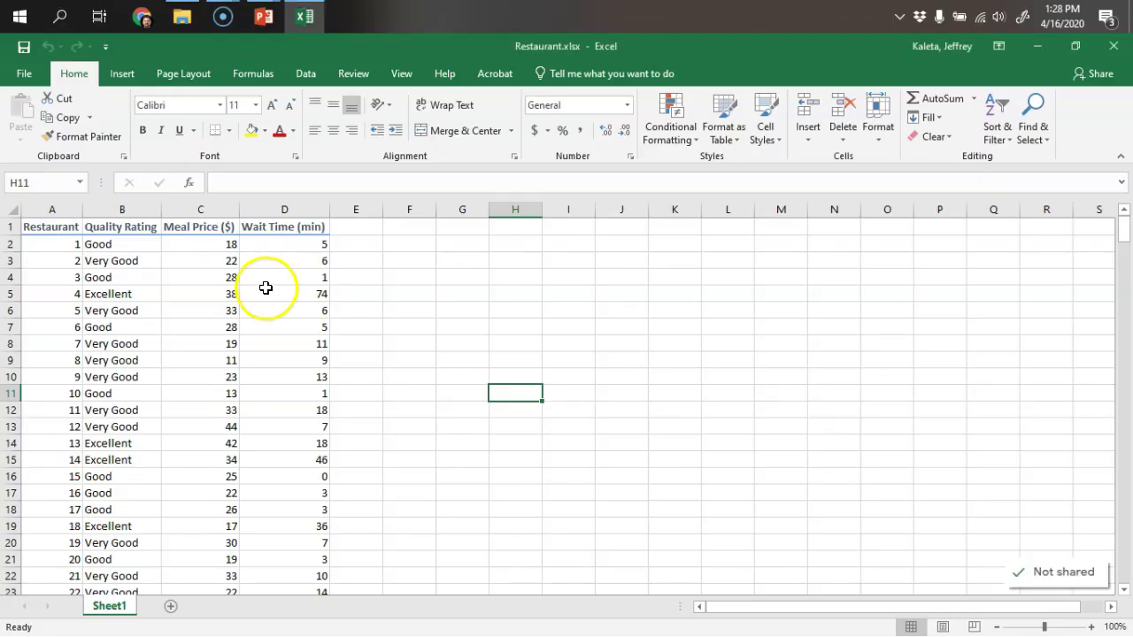
left_click(444, 327)
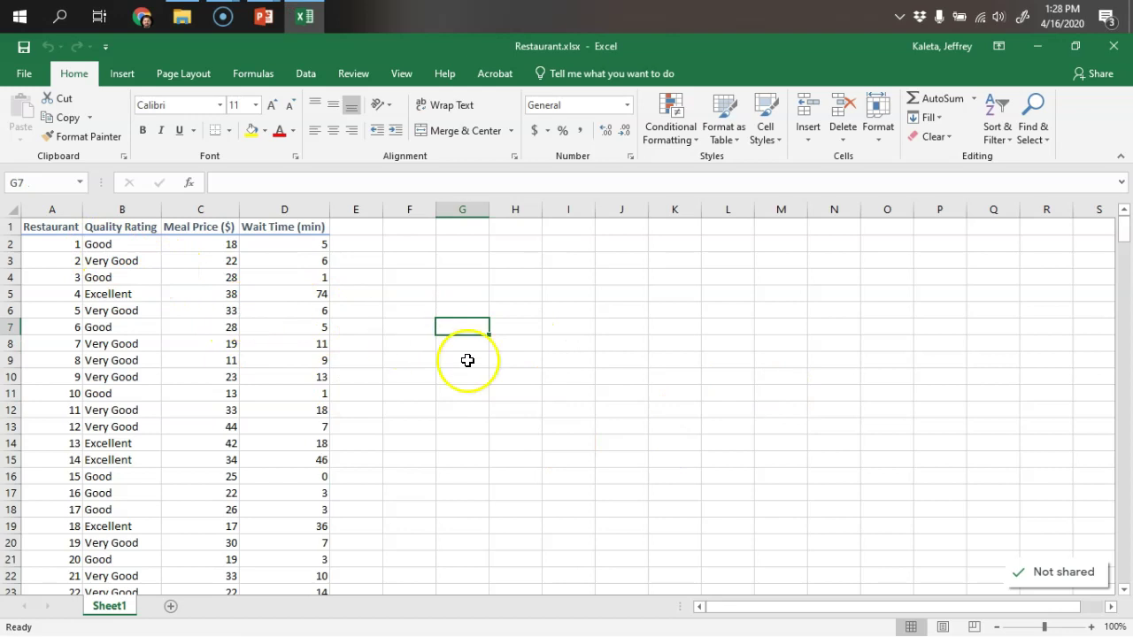
left_click(395, 357)
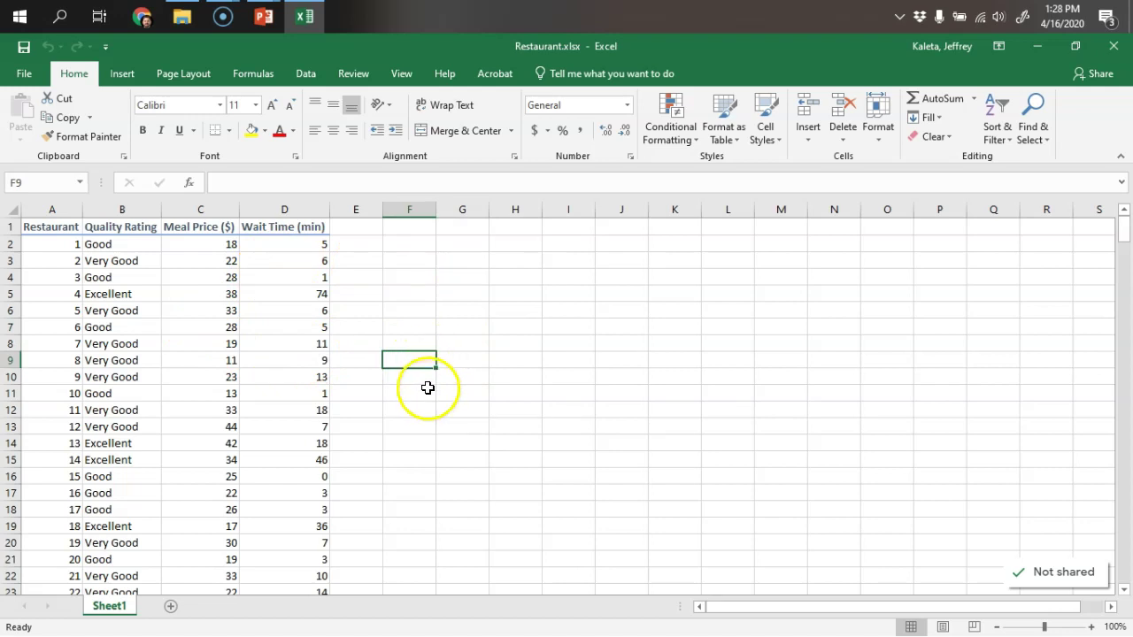
Center the contents of columns A–D and widen them to fit the headers
left_click_drag(53, 210, 278, 210)
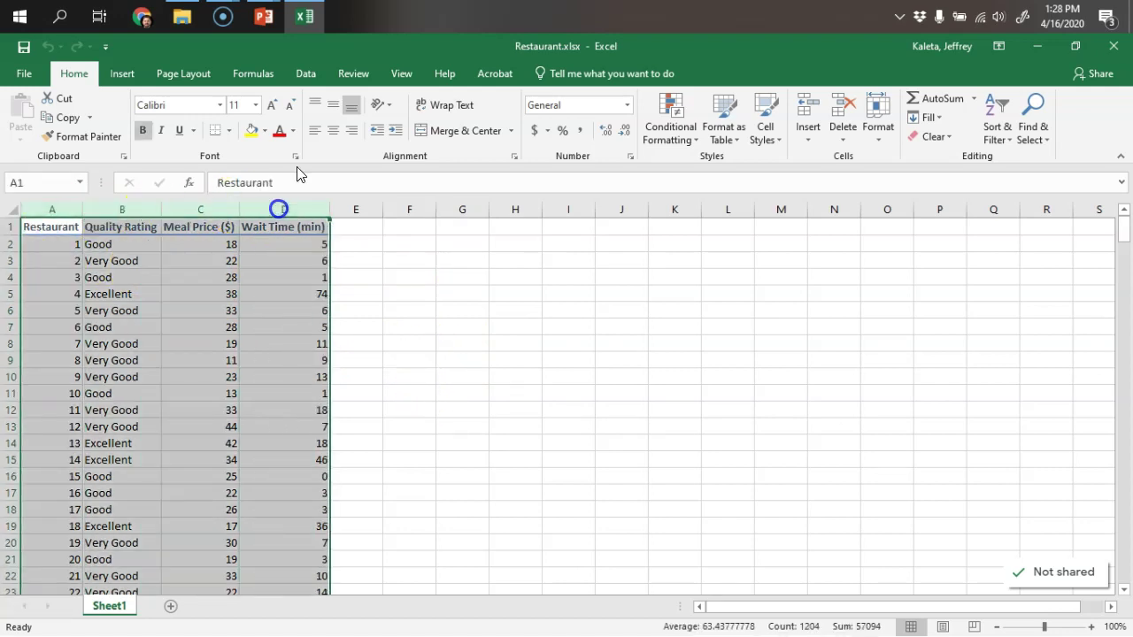
left_click(332, 131)
left_click(493, 309)
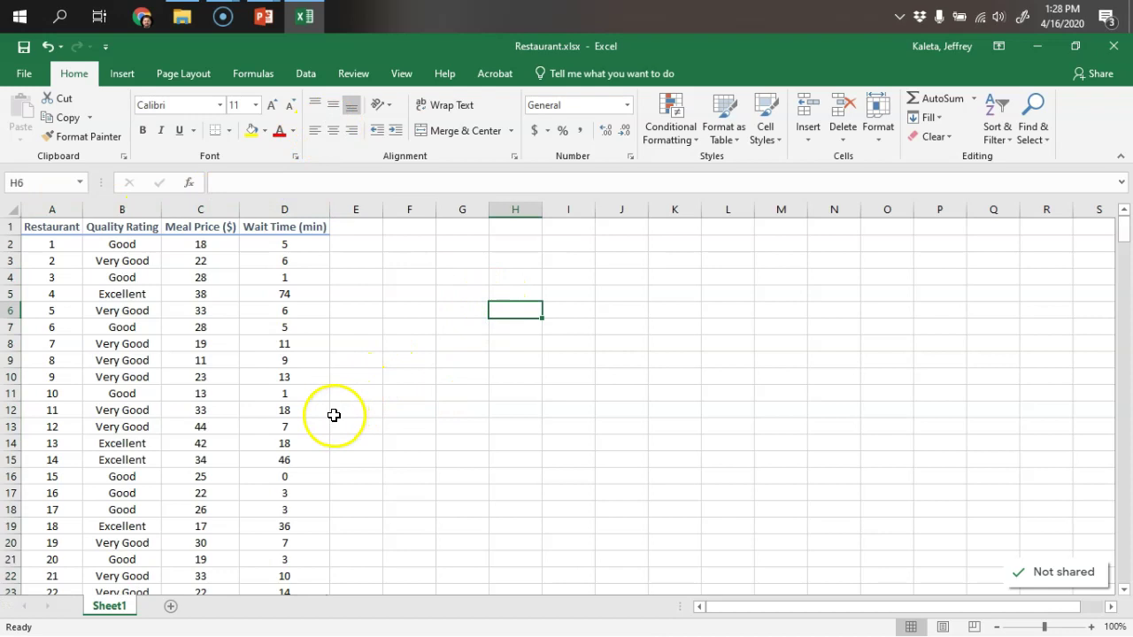
left_click_drag(55, 210, 338, 209)
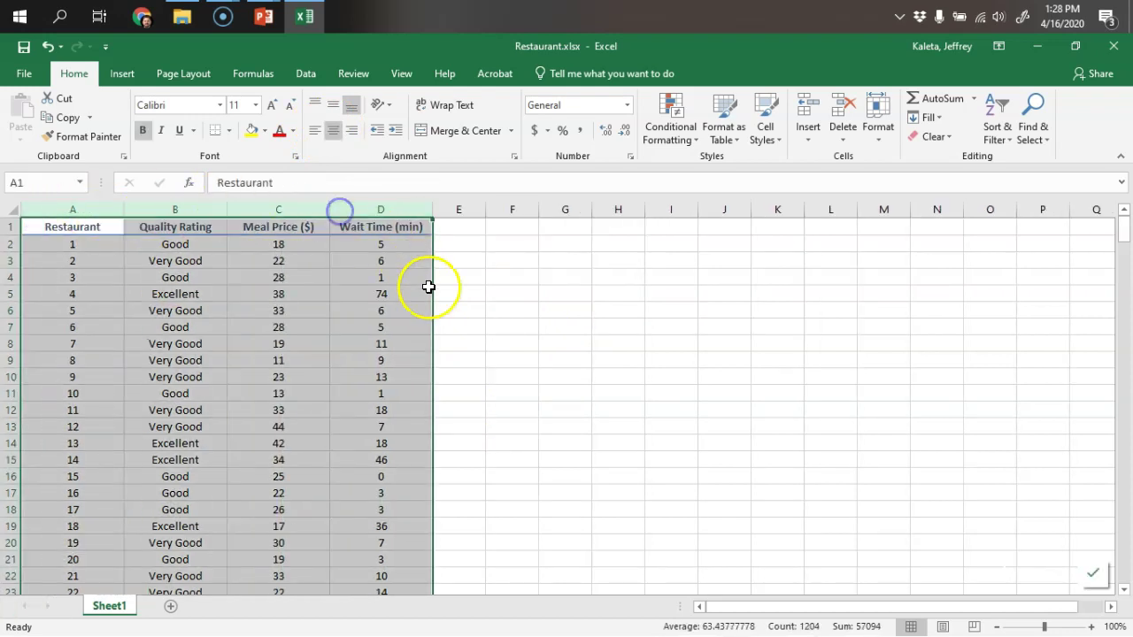
left_click(230, 348)
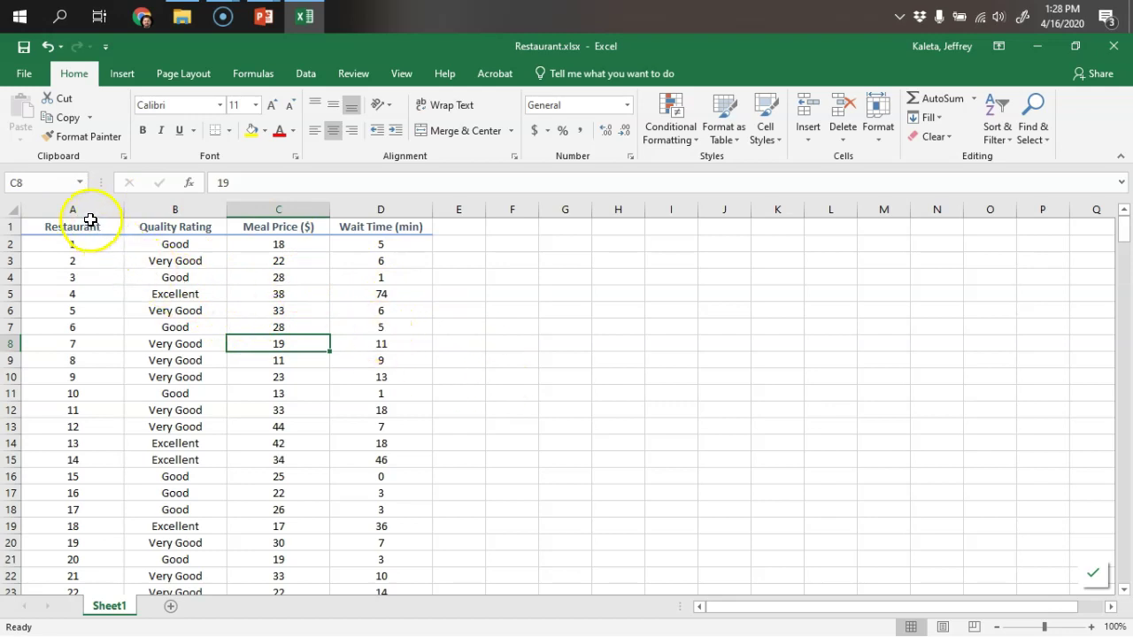
Insert a PivotTable from columns A–D on a new worksheet, Sheet5
left_click_drag(90, 217, 359, 207)
left_click(115, 74)
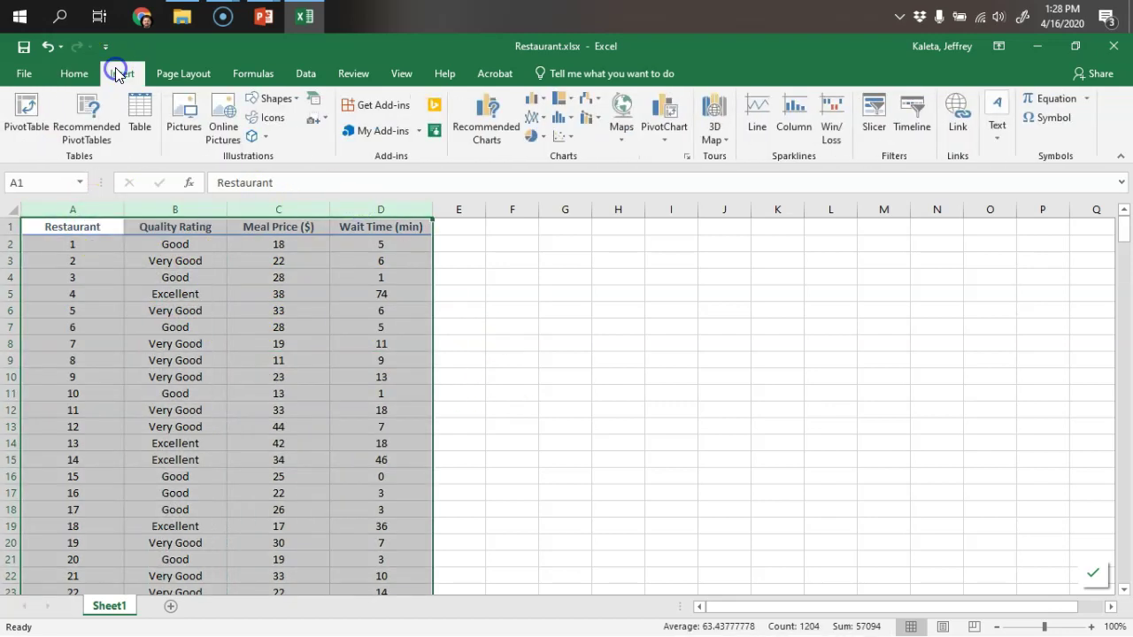
left_click(27, 111)
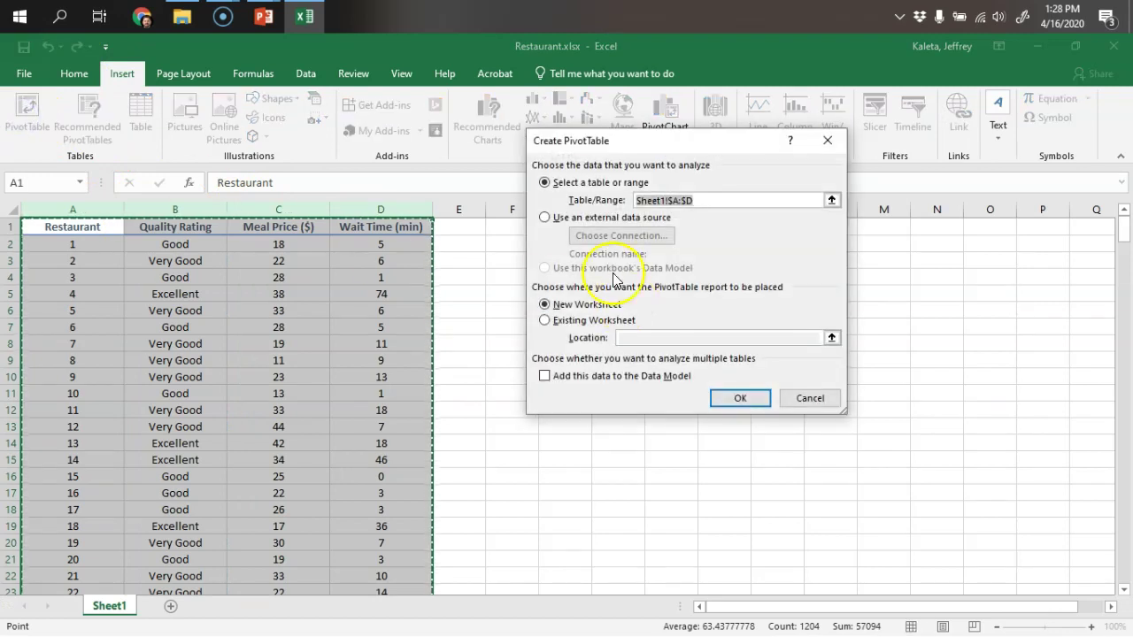
left_click(735, 398)
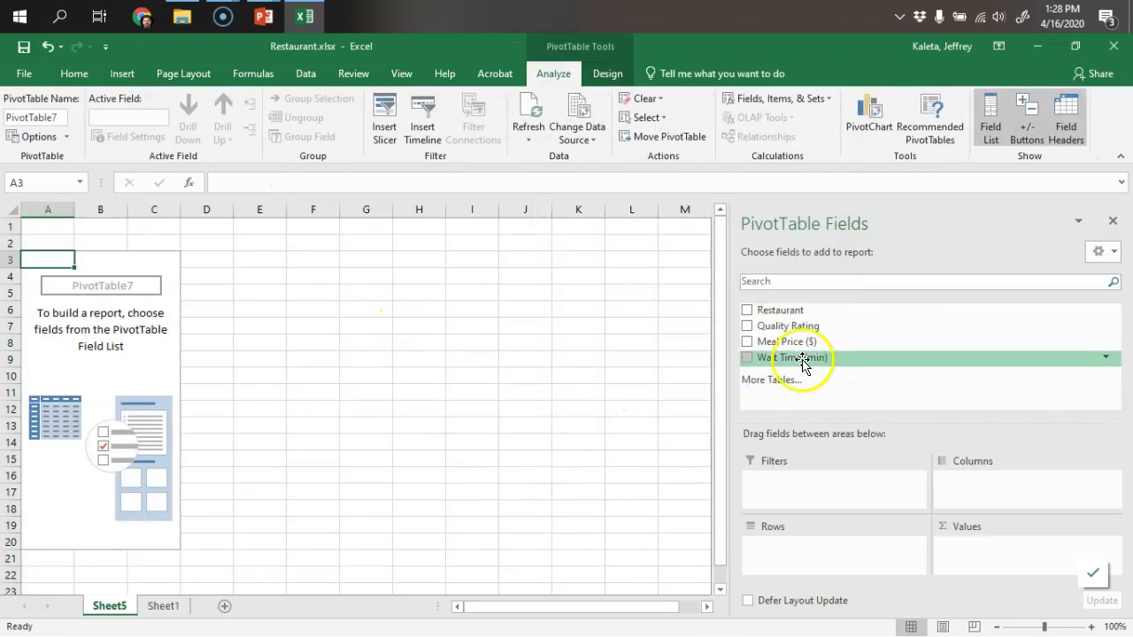
left_click(1121, 160)
left_click_drag(731, 328, 780, 335)
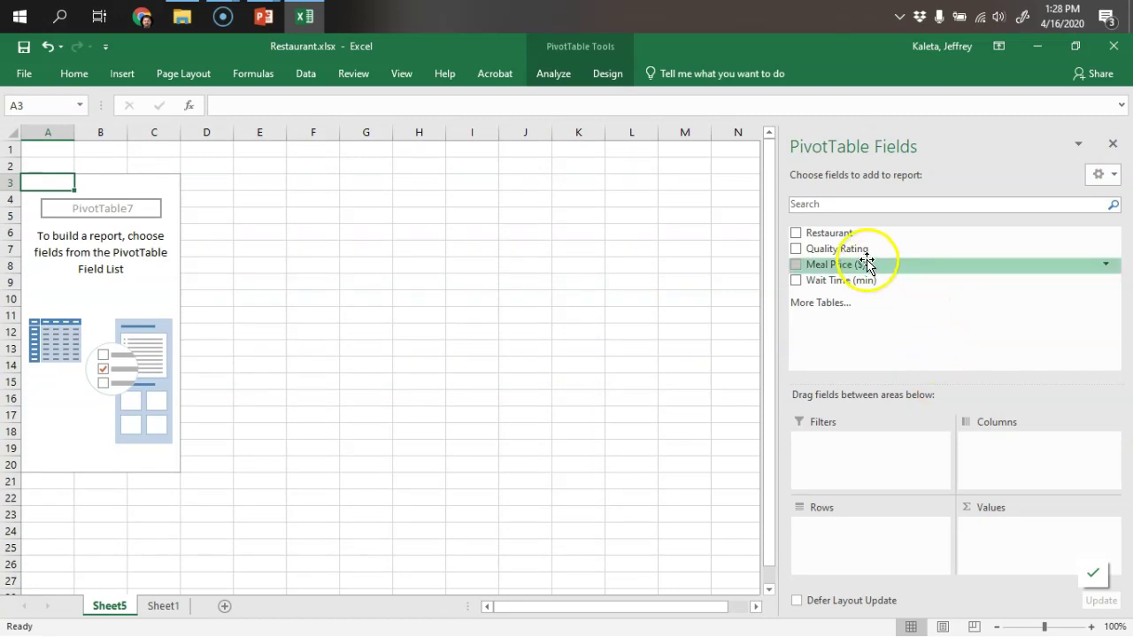
Place Quality Rating in Rows, Meal Price ($) in Columns and Restaurant in Values
left_click_drag(866, 259, 855, 535)
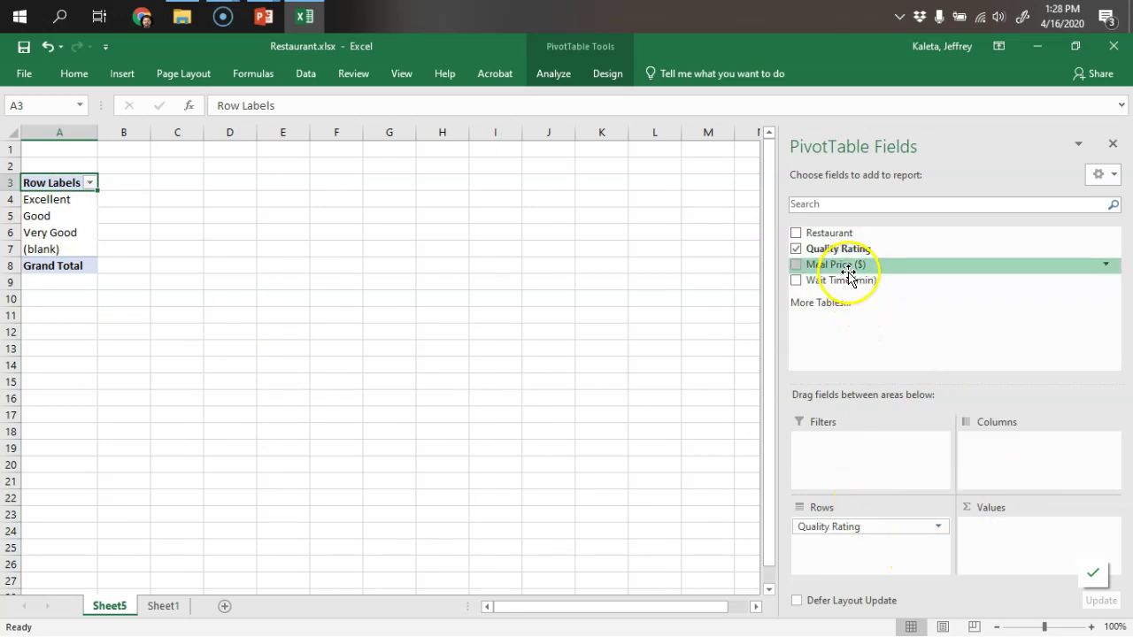
left_click_drag(849, 265, 1030, 453)
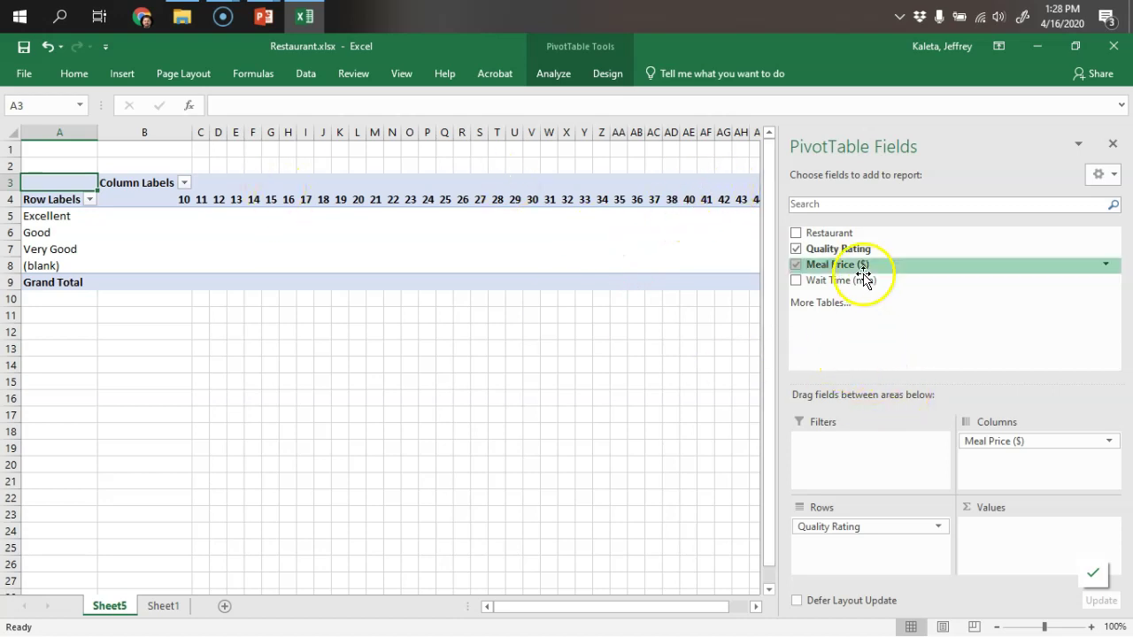
left_click_drag(838, 233, 1019, 534)
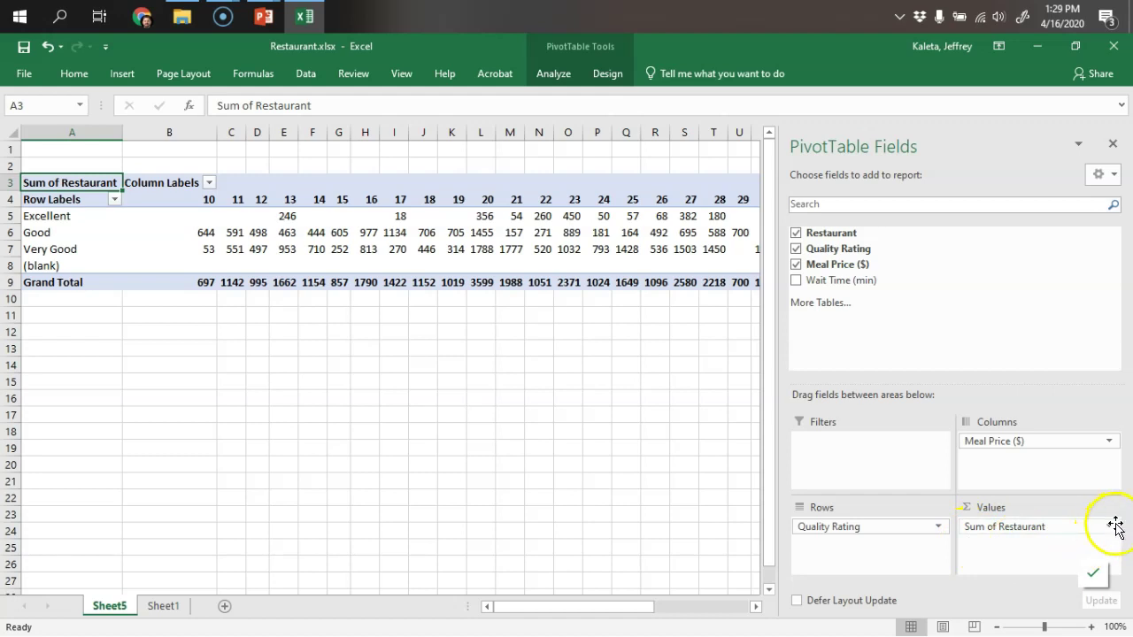
Summarize the Restaurant values by Count instead of Sum, leaving Value Field Settings unchanged
right_click(101, 182)
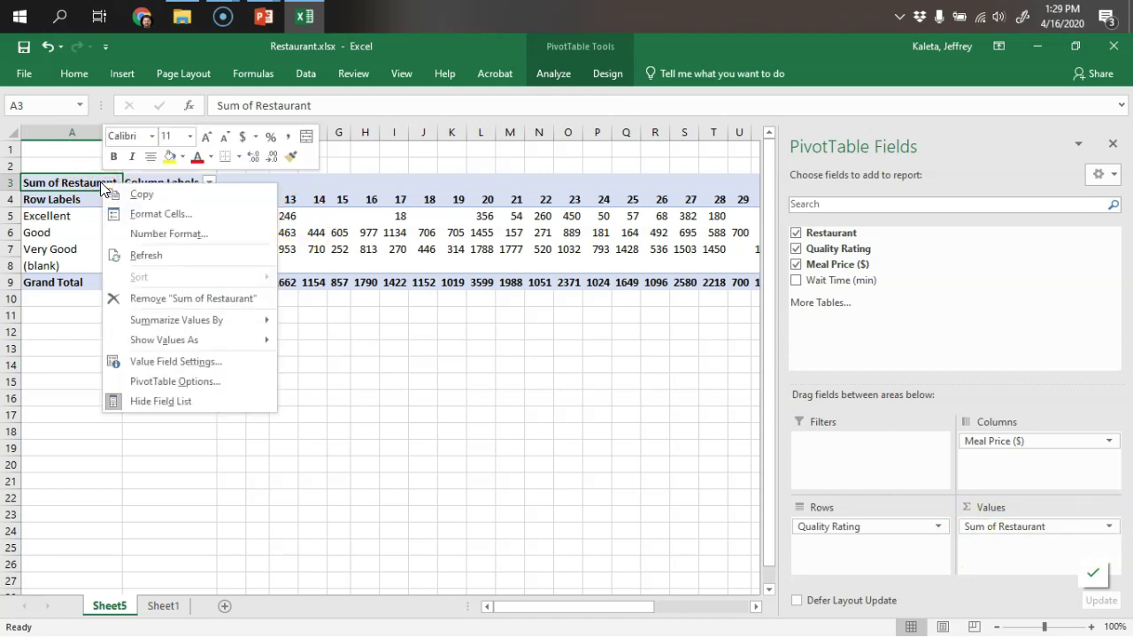
mouse_move(227, 333)
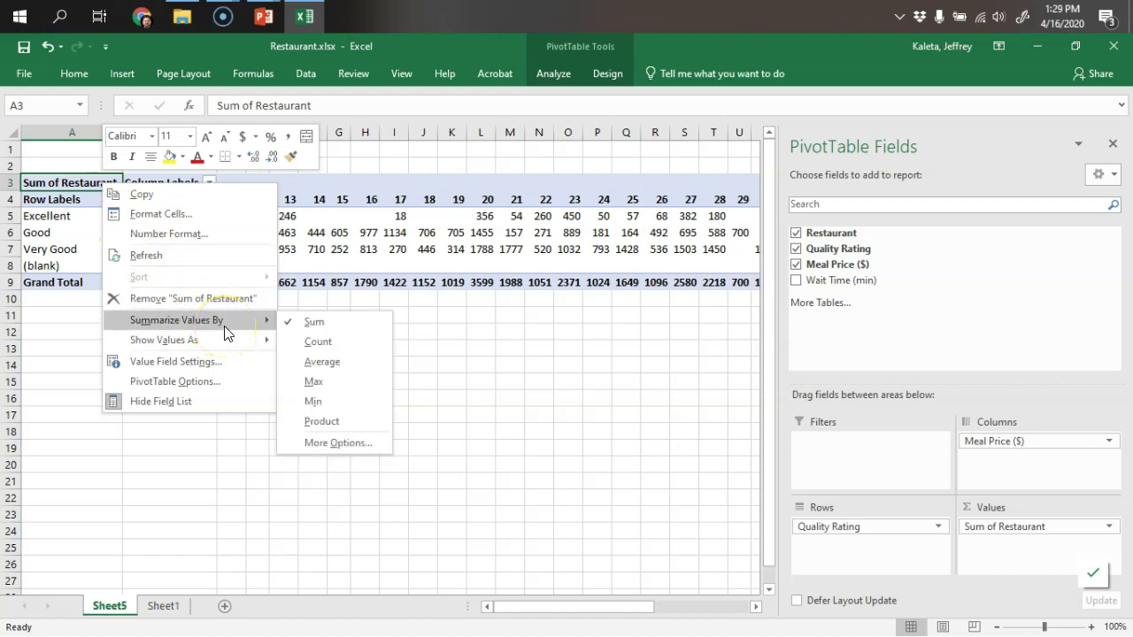
left_click(313, 342)
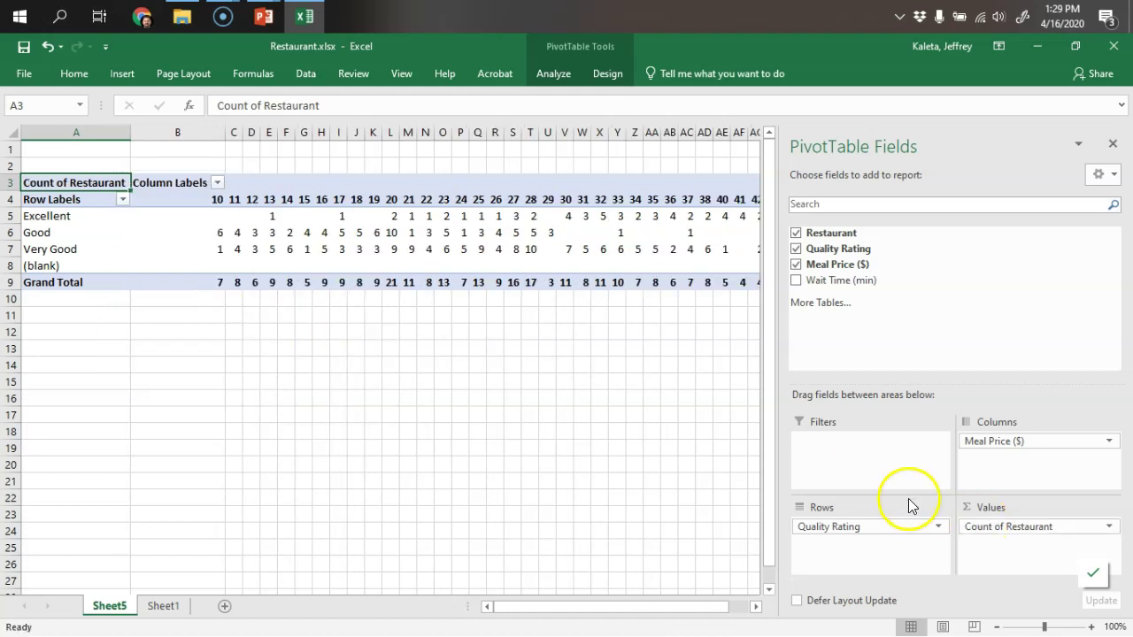
left_click(1110, 527)
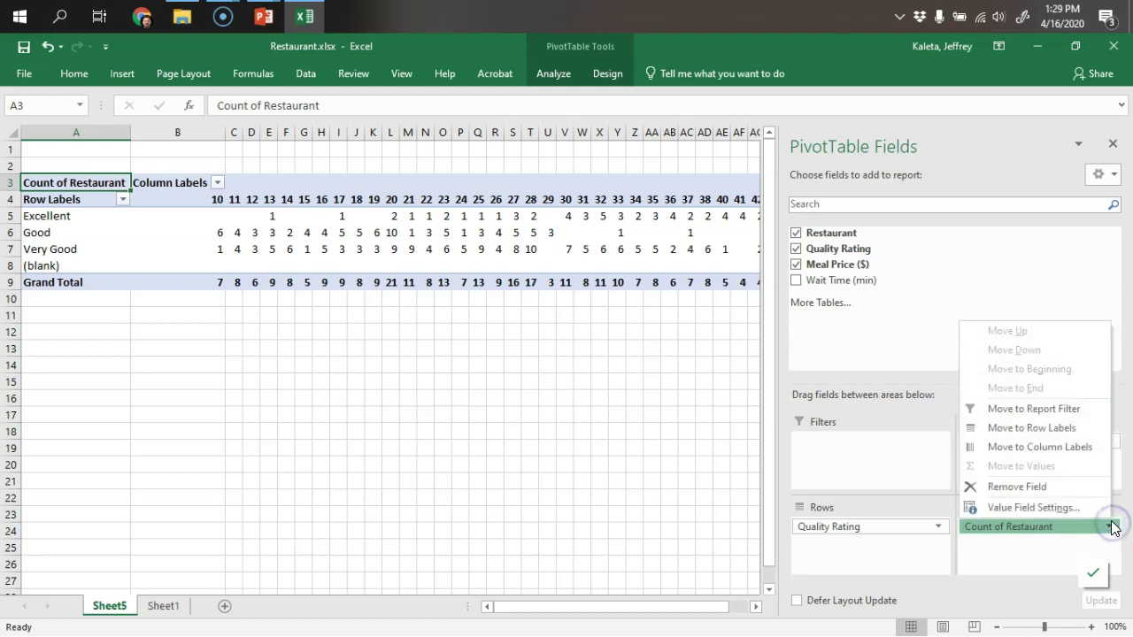
left_click(1058, 507)
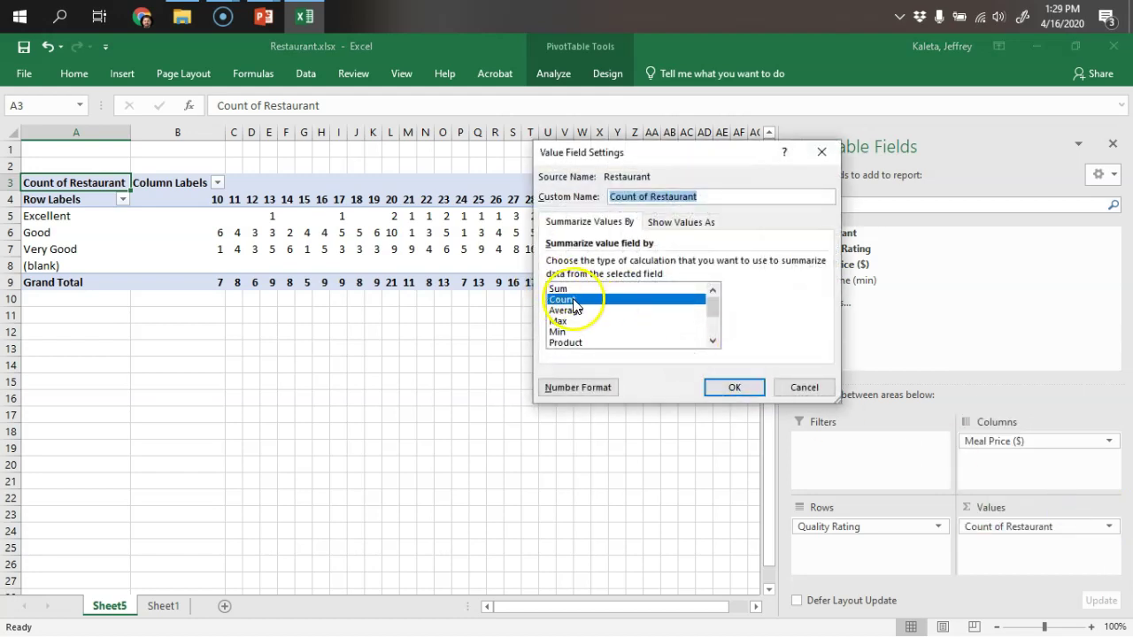
left_click(804, 387)
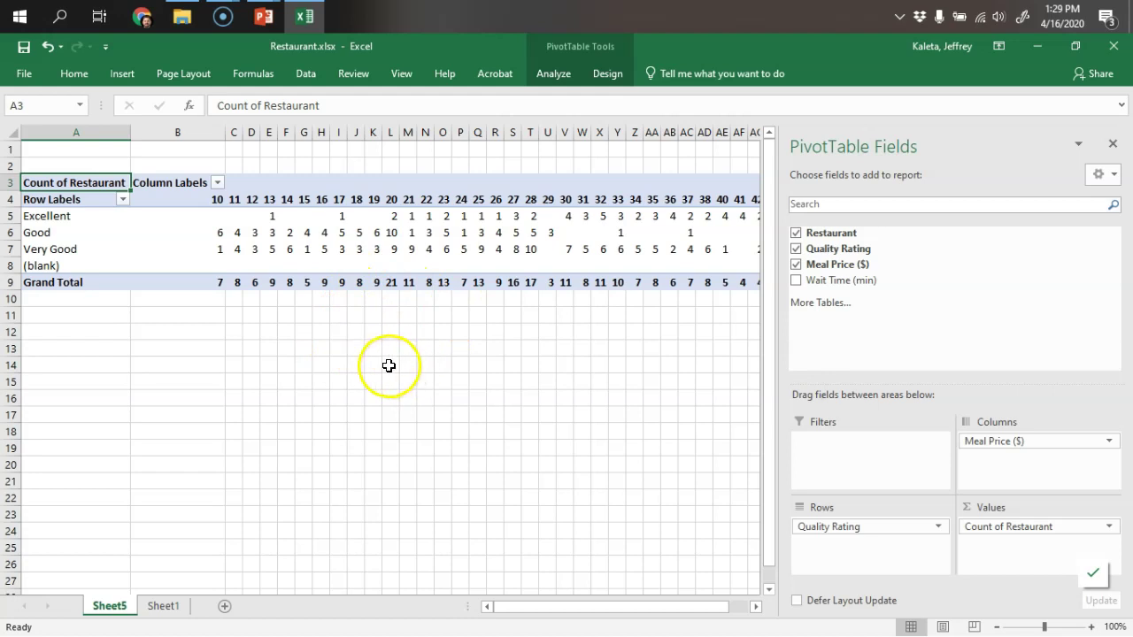
Filter the (blank) entry out of the Quality Rating row labels
mouse_move(56, 215)
left_mouse_down()
mouse_move(59, 239)
mouse_move(68, 212)
left_mouse_up()
left_click(93, 264)
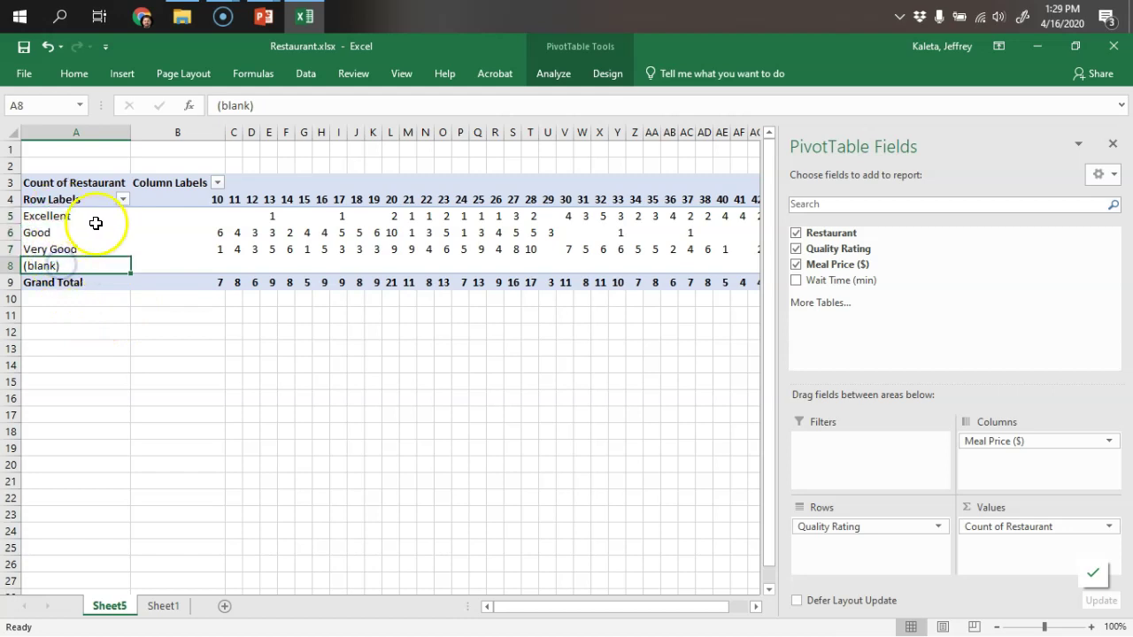
left_click(123, 200)
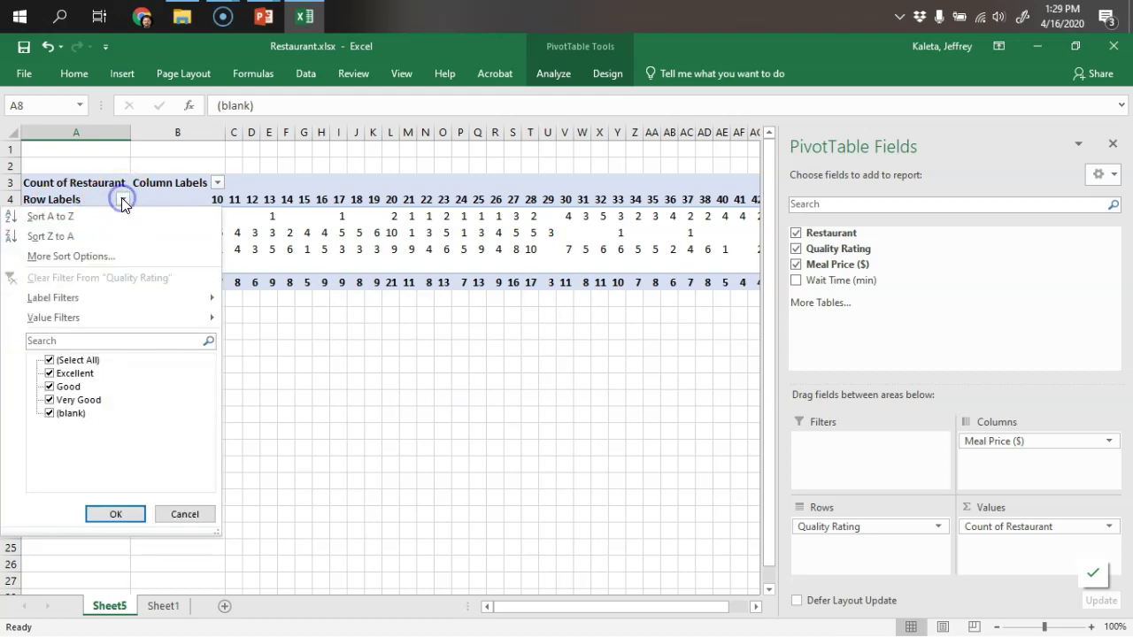
left_click(64, 413)
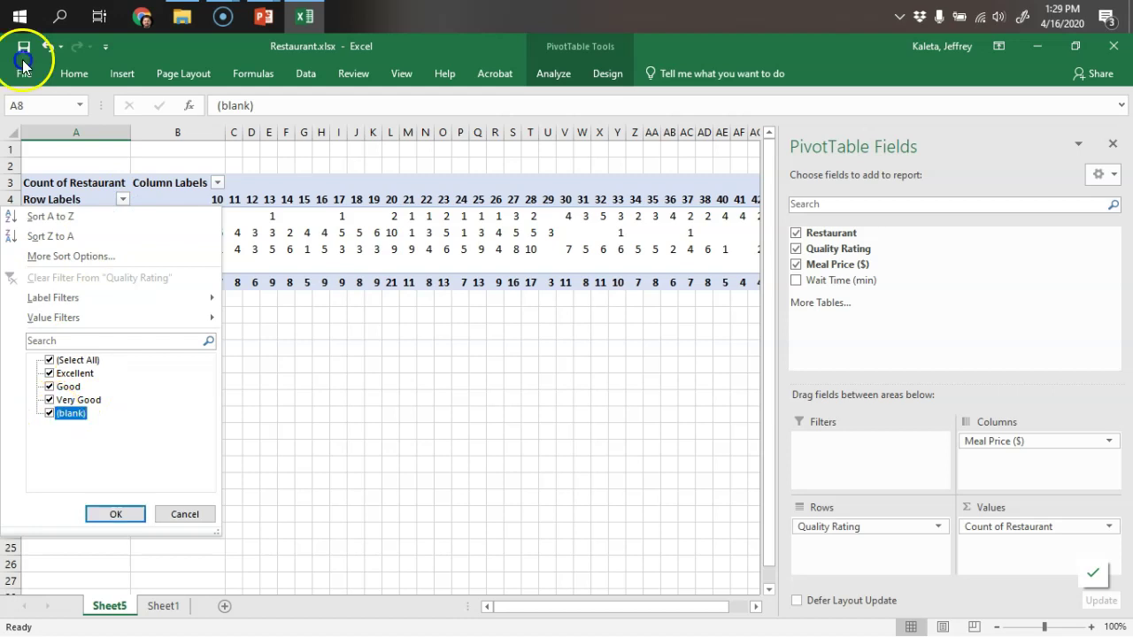
left_click(116, 514)
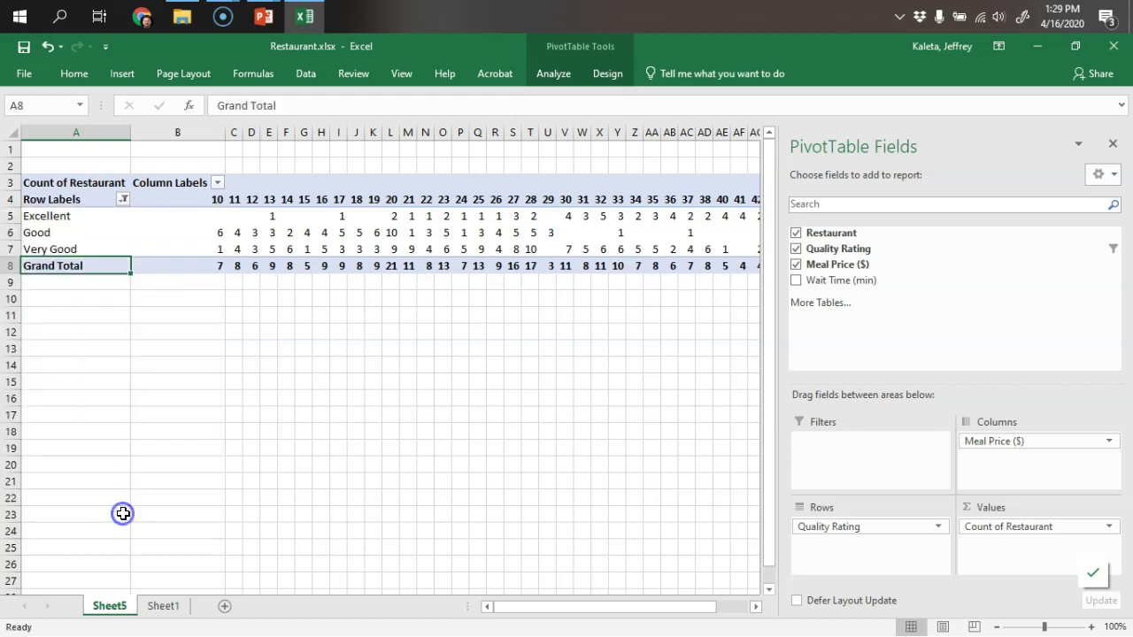
Filter the (blank) entry out of the Meal Price ($) column labels
left_click(217, 183)
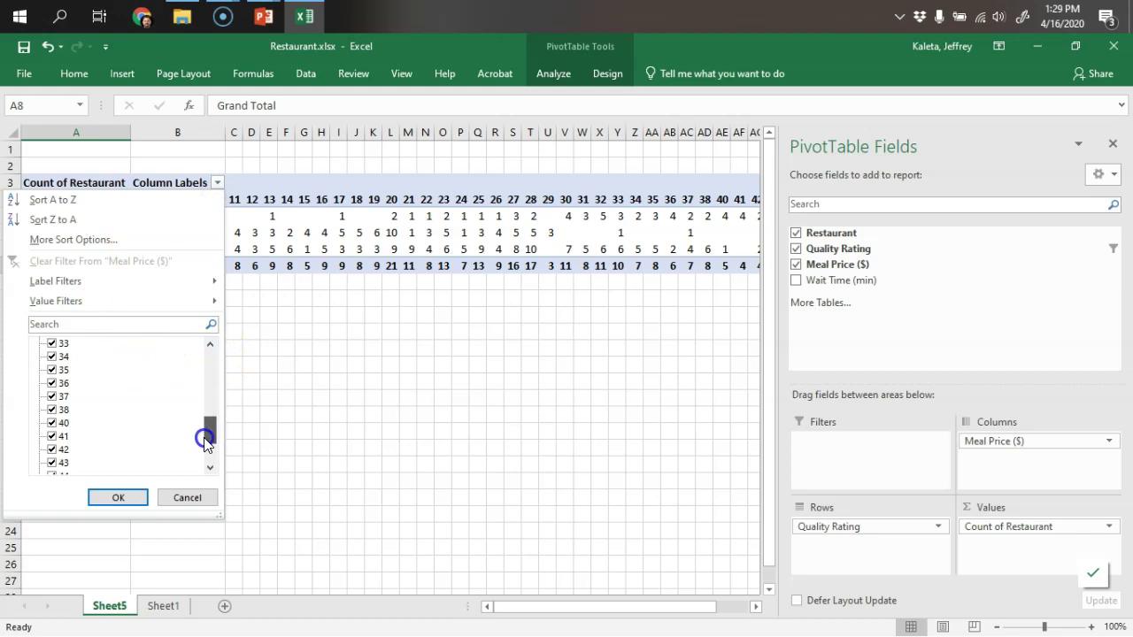
left_click_drag(203, 440, 207, 453)
left_click(51, 463)
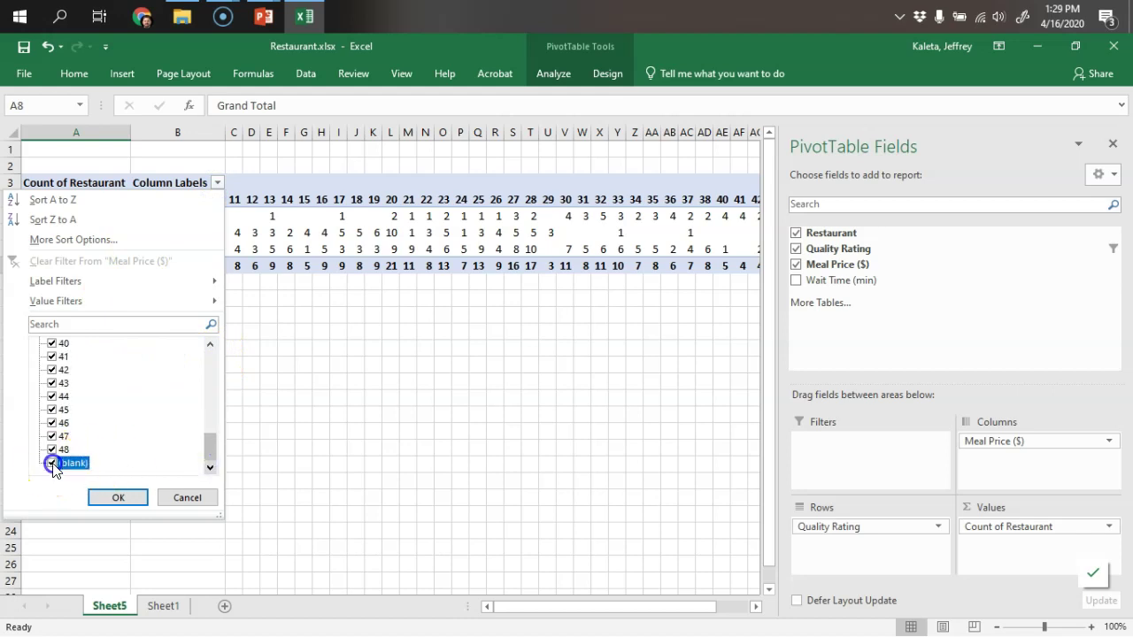
left_click(118, 497)
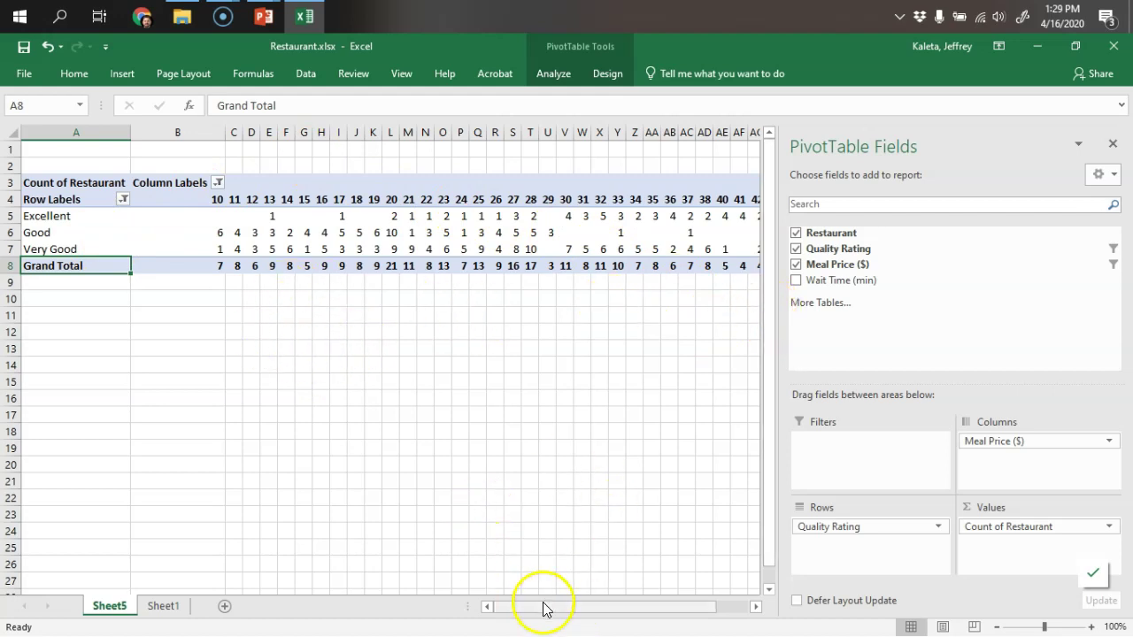
Group the Meal Price labels from 10 to 48 by 10, giving 10-19, 20-29, 30-39, 40-49
left_click_drag(540, 607, 496, 610)
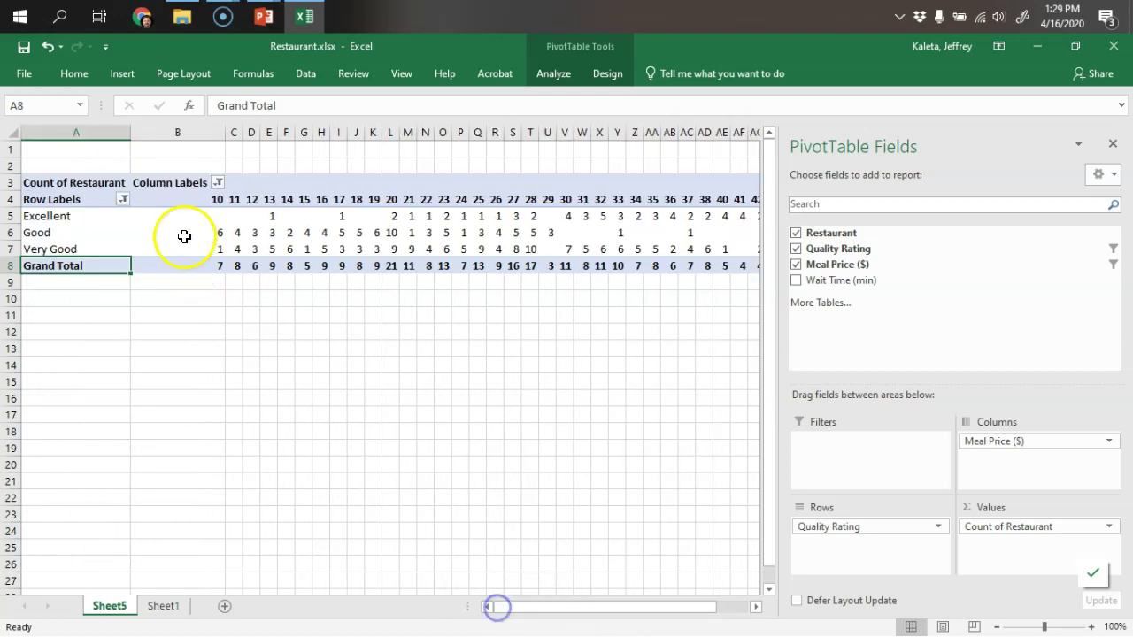
left_click_drag(197, 200, 531, 205)
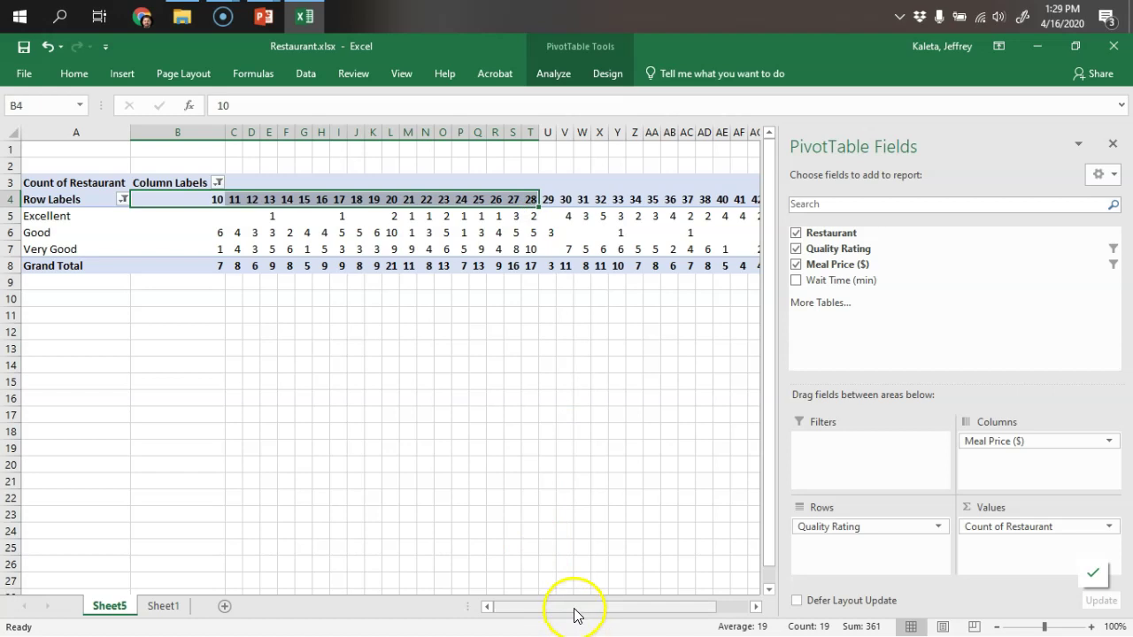
left_click_drag(573, 609, 538, 602)
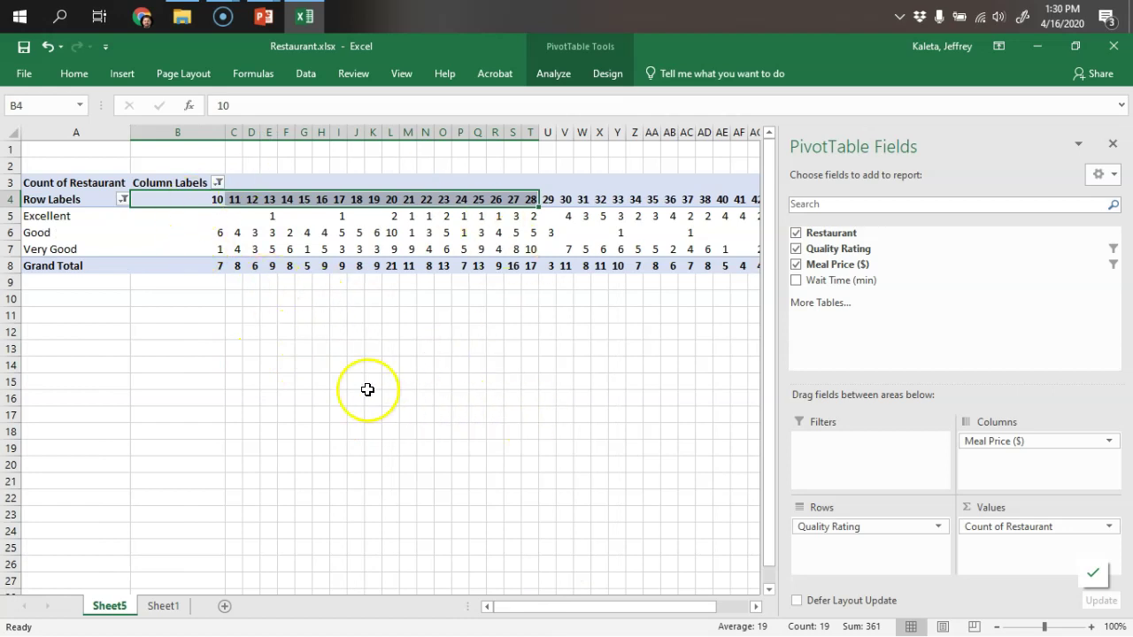
left_click(207, 282)
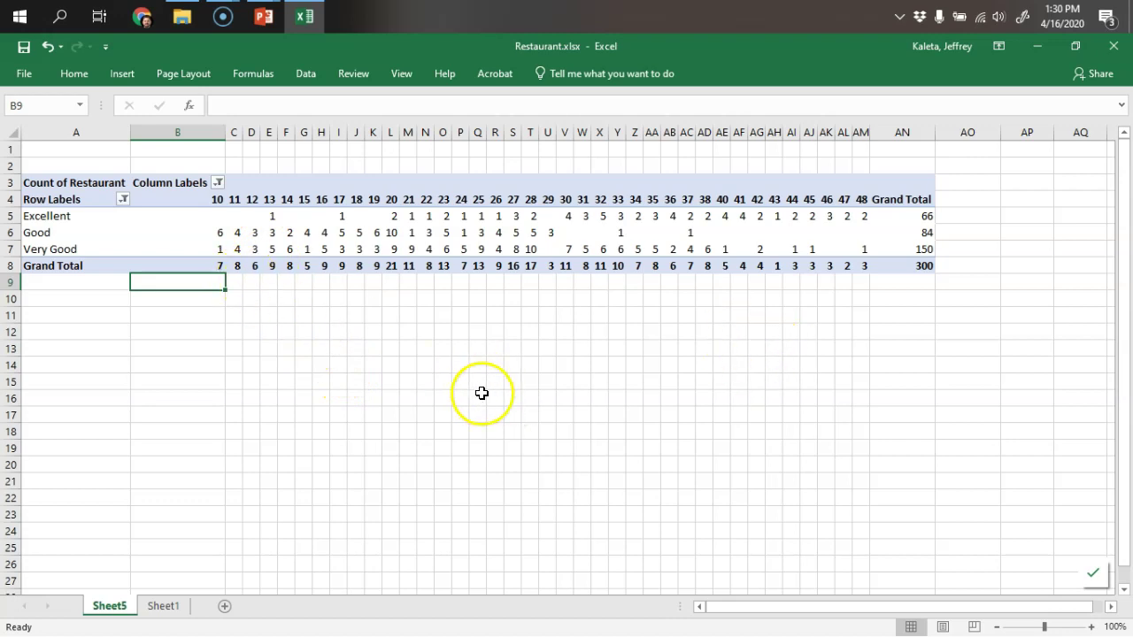
left_click(185, 199)
right_click(185, 198)
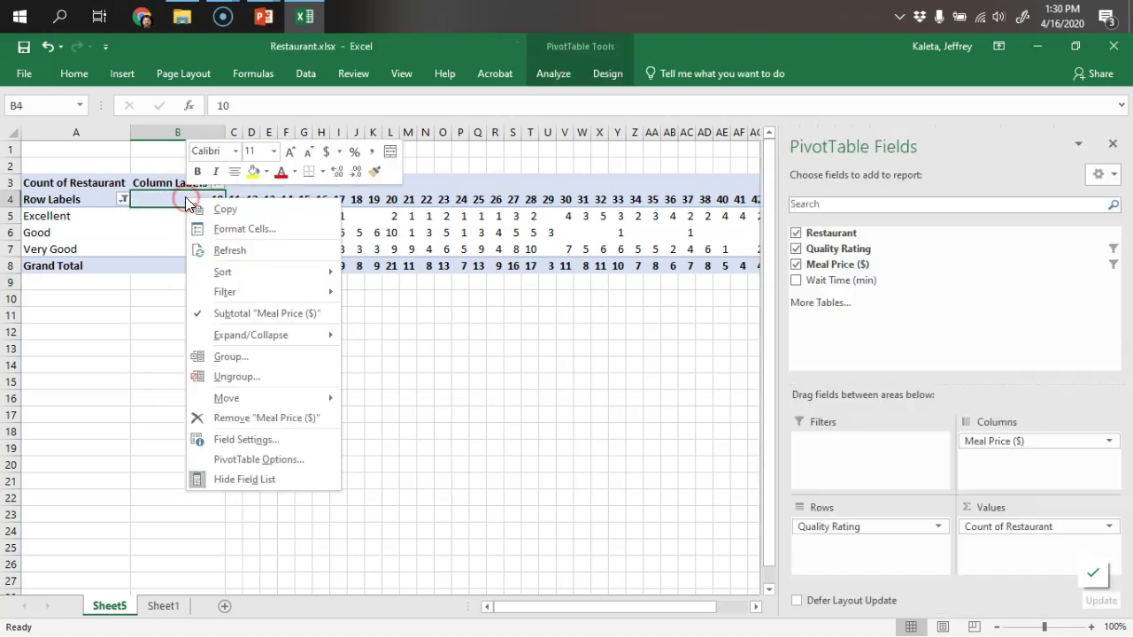
left_click(229, 357)
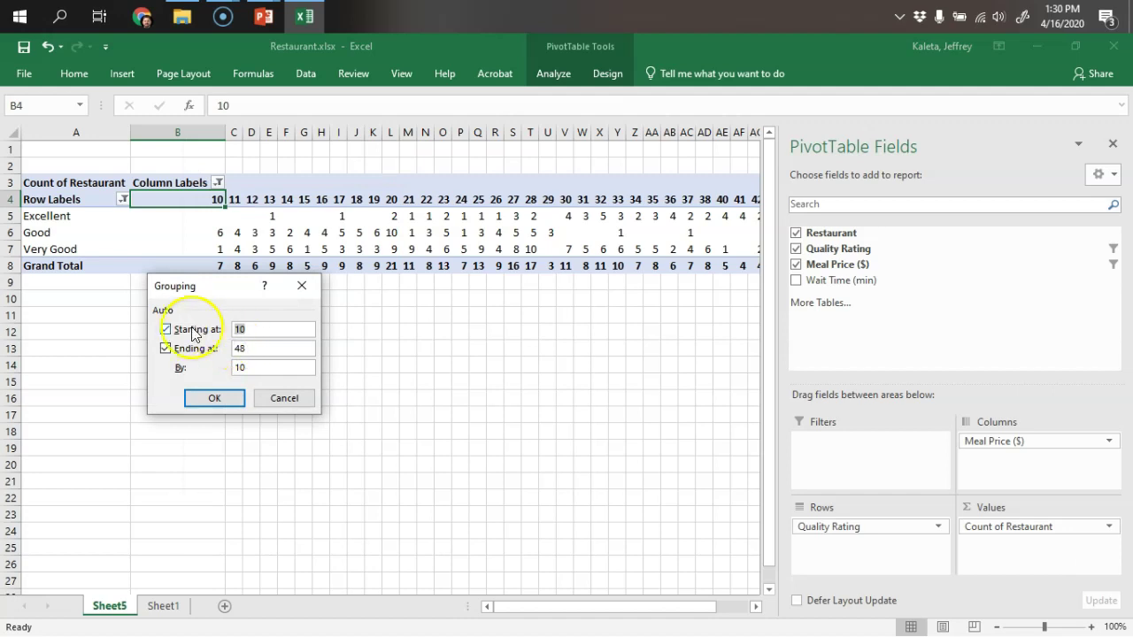
left_click_drag(200, 286, 221, 299)
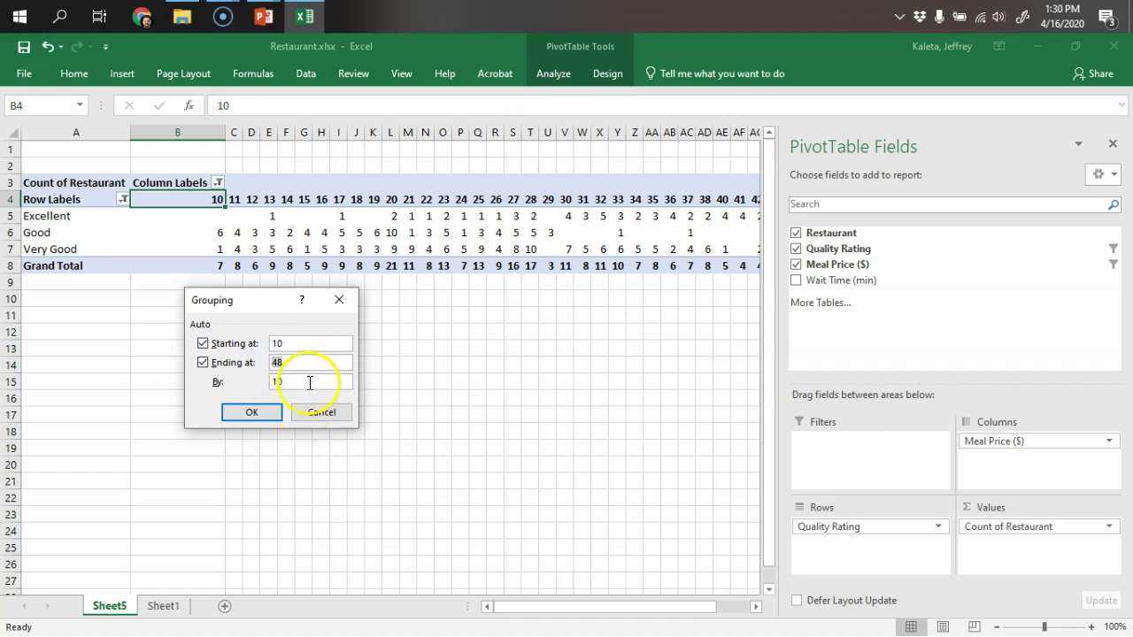
left_click(252, 412)
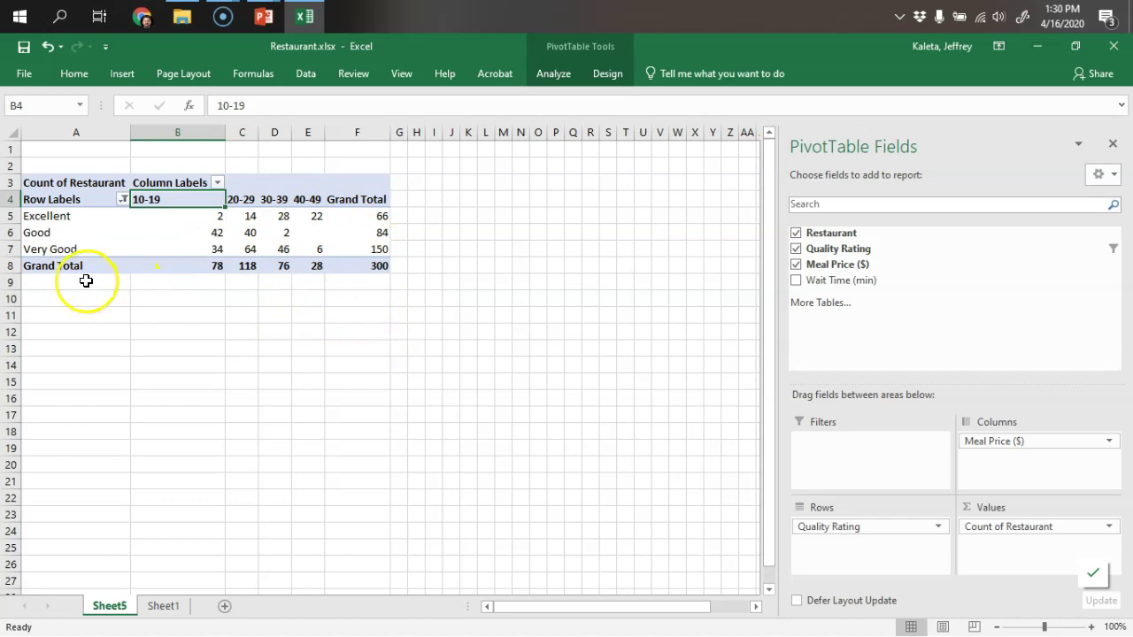
Review the Quality Rating labels and their sort options, leaving the order unchanged
left_click(35, 231)
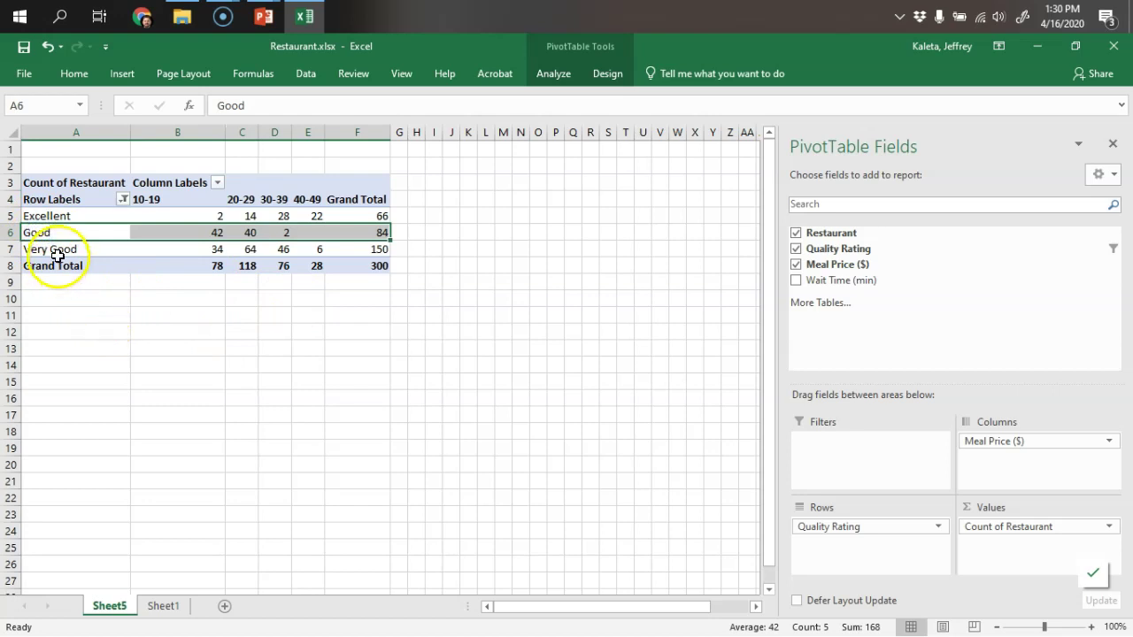
left_click(51, 249)
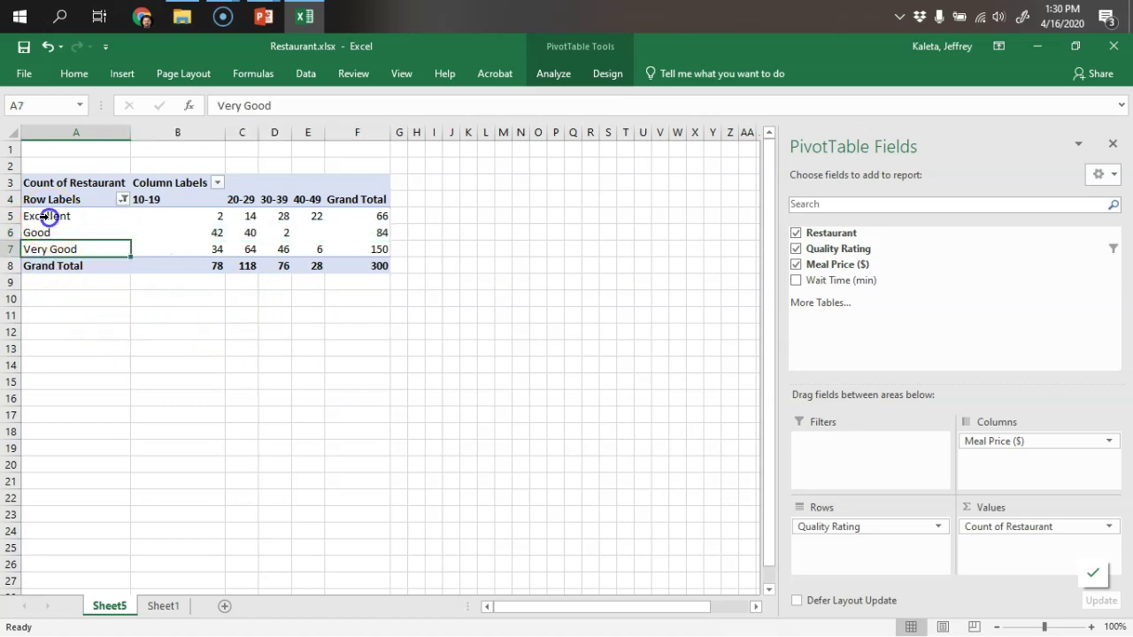
left_click(46, 216)
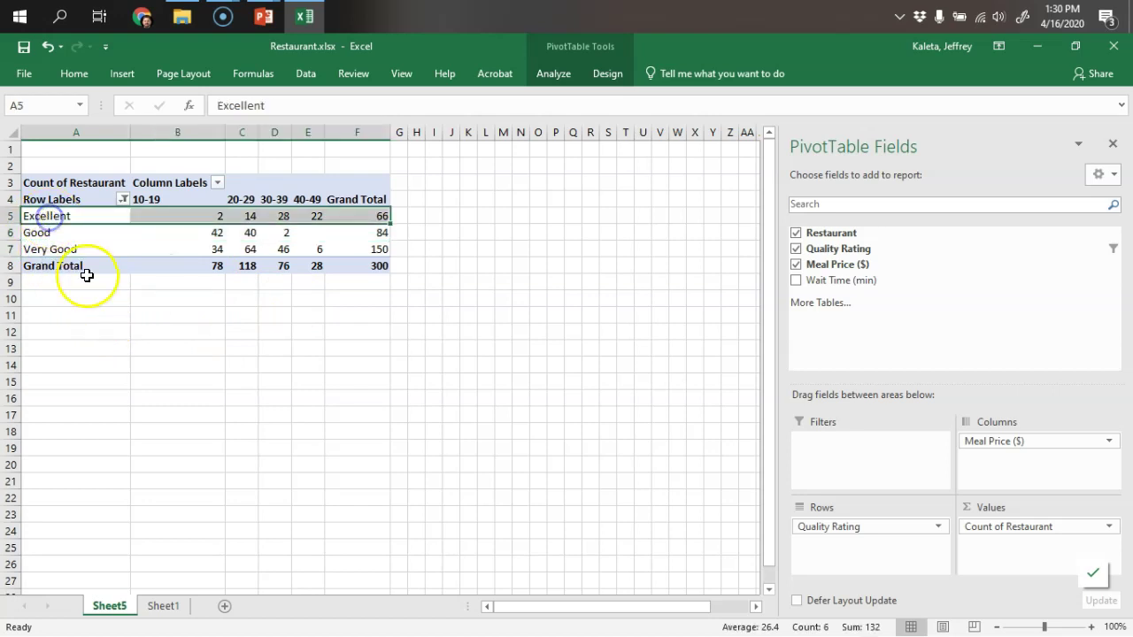
right_click(68, 200)
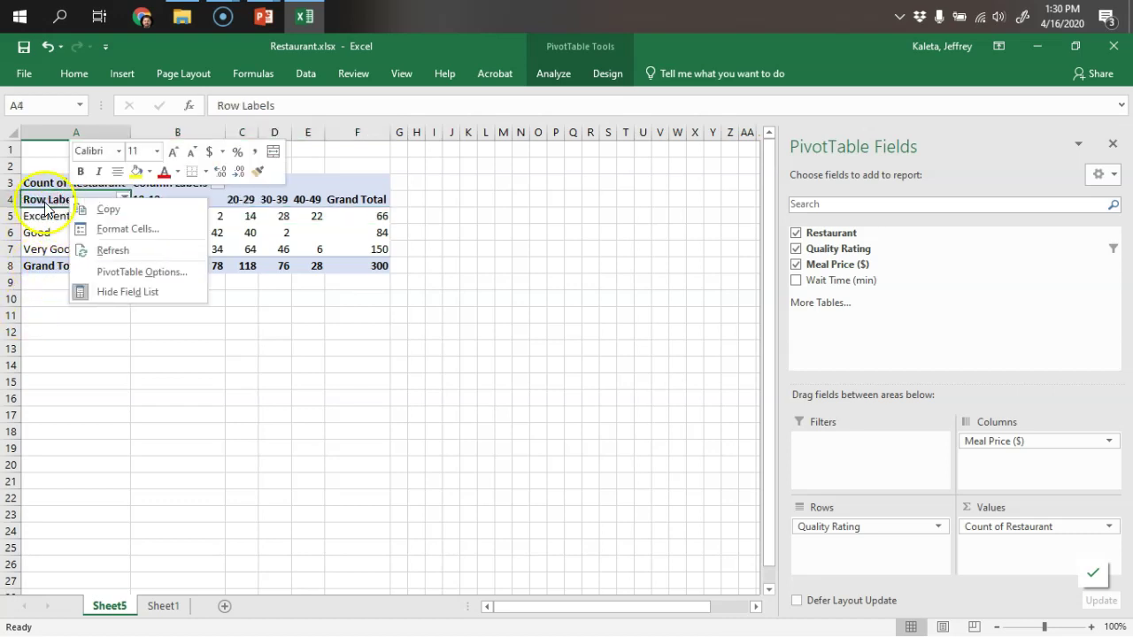
key("Escape")
left_click(123, 200)
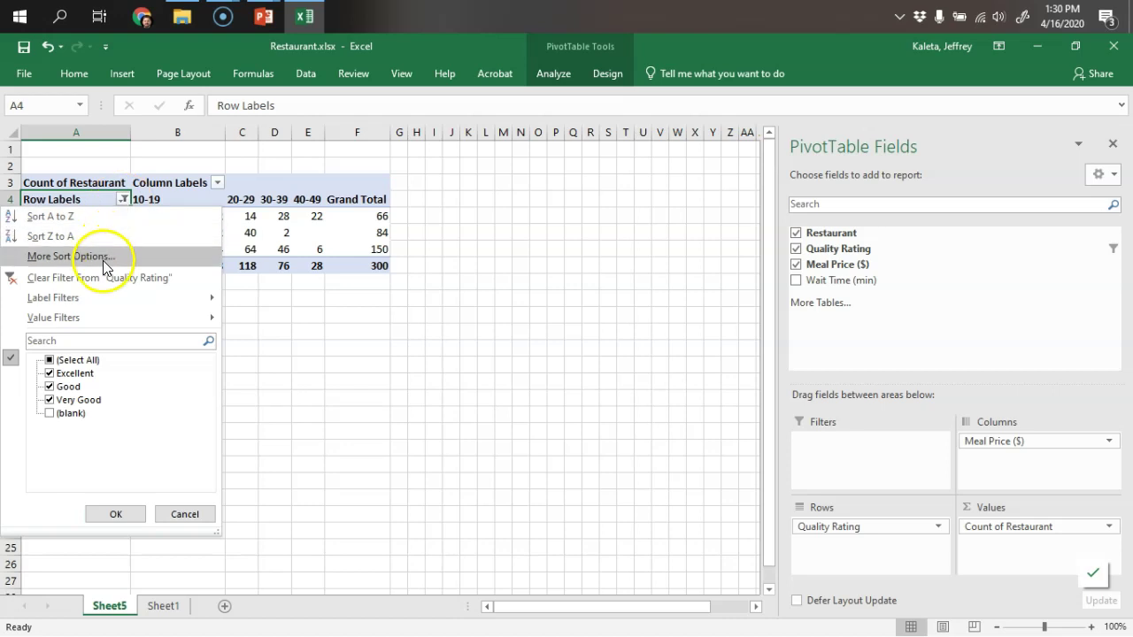
left_click(103, 257)
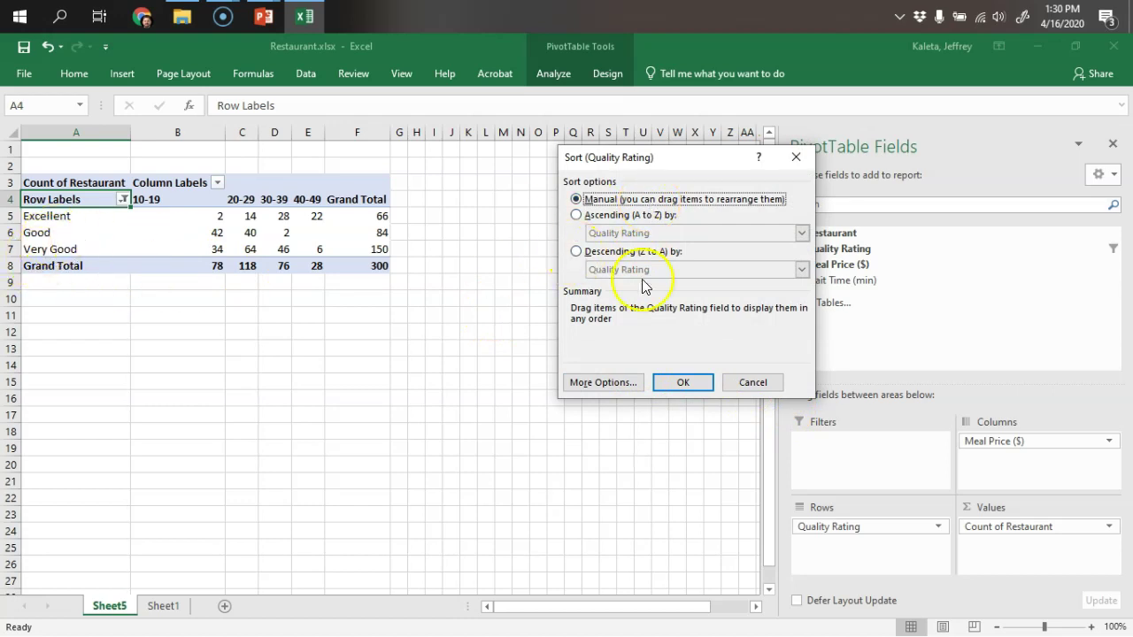
left_click(602, 382)
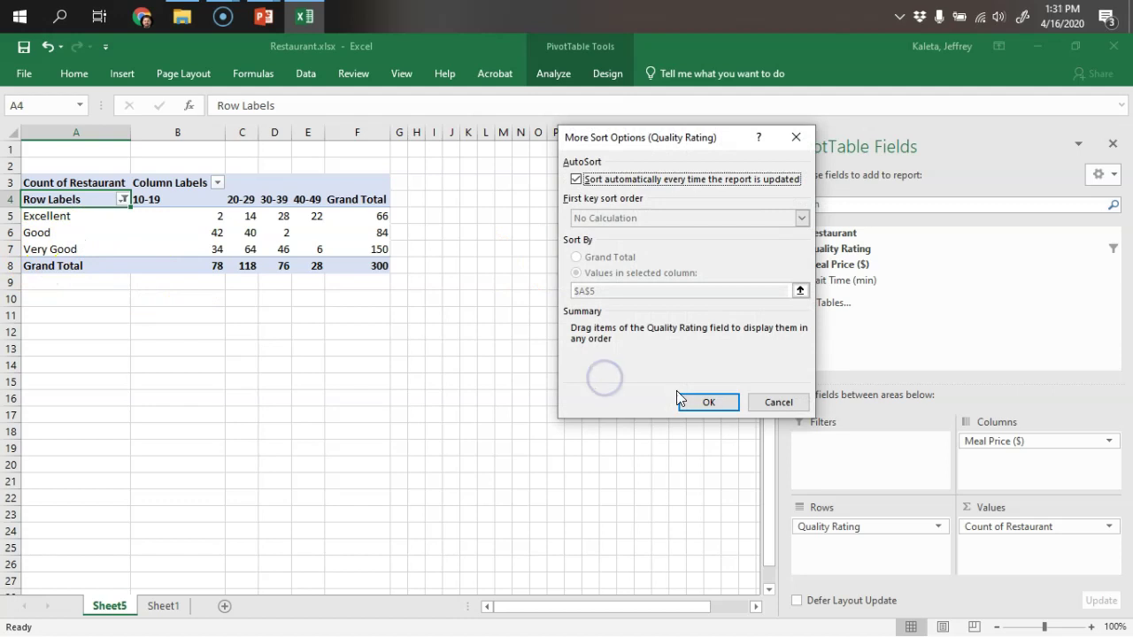
left_click(778, 404)
left_click(753, 382)
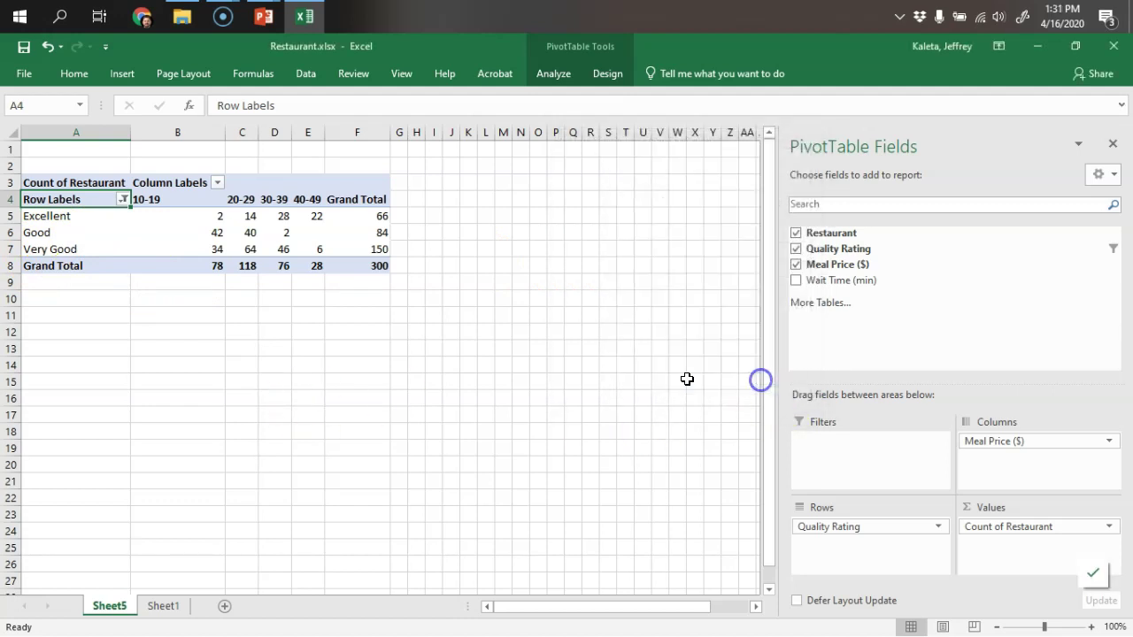
Move Excellent to the end so ratings run Good, Very Good, Excellent
left_click(55, 215)
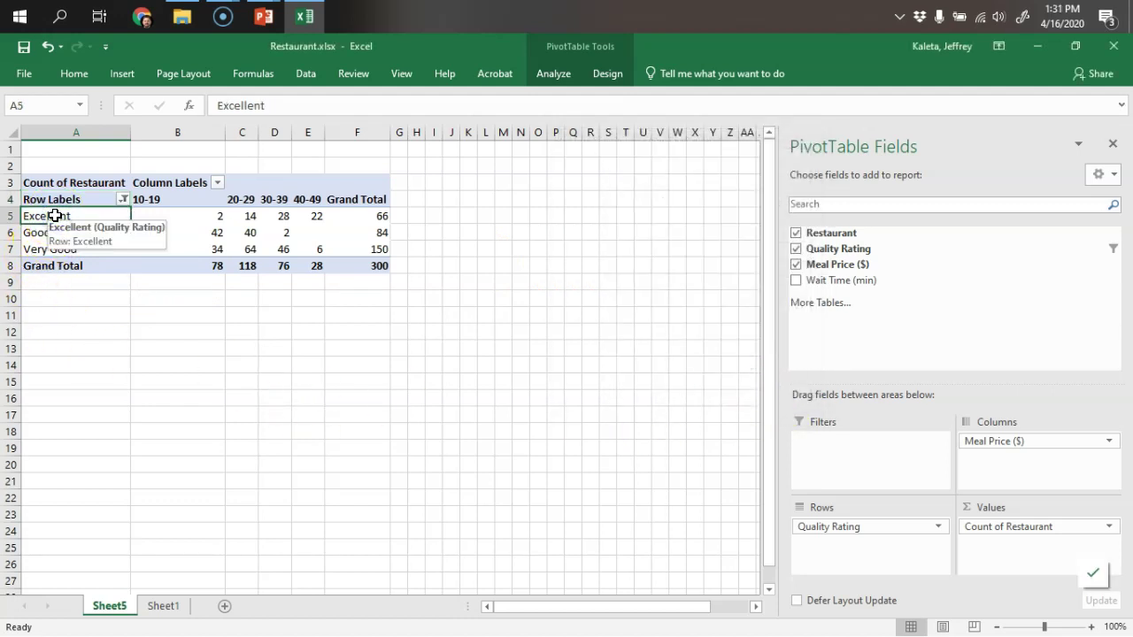
right_click(55, 215)
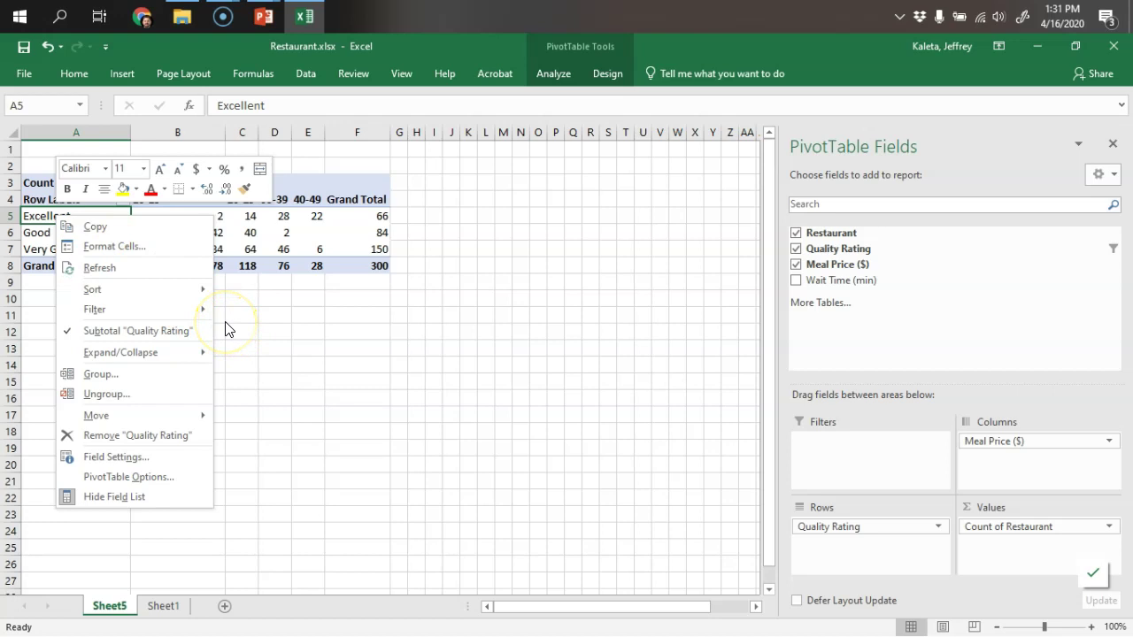
mouse_move(179, 423)
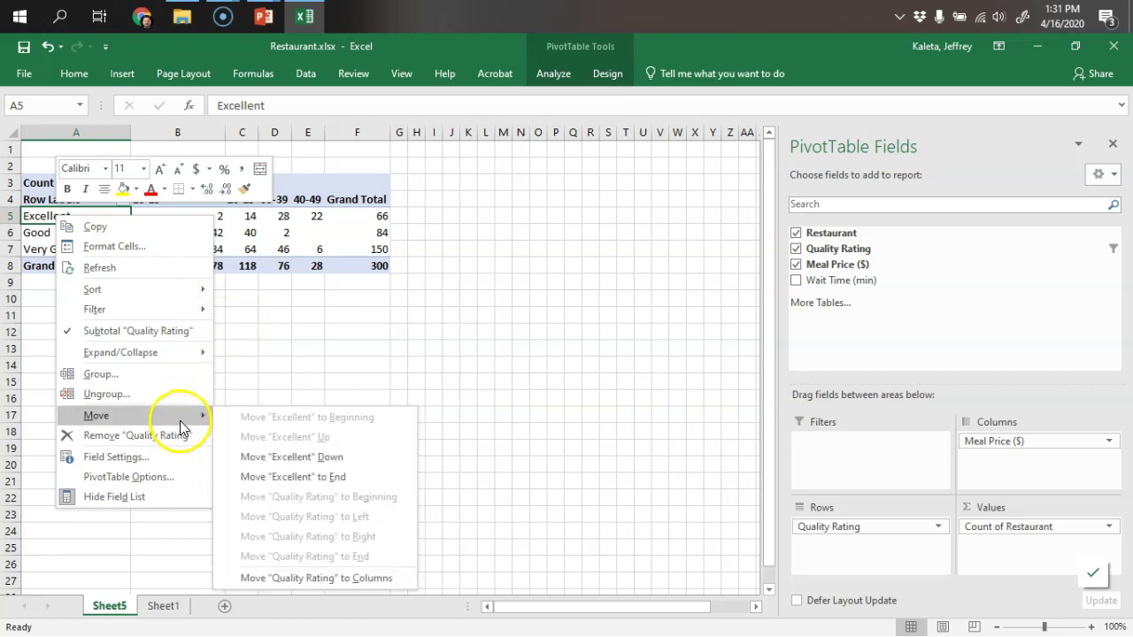
left_click(343, 478)
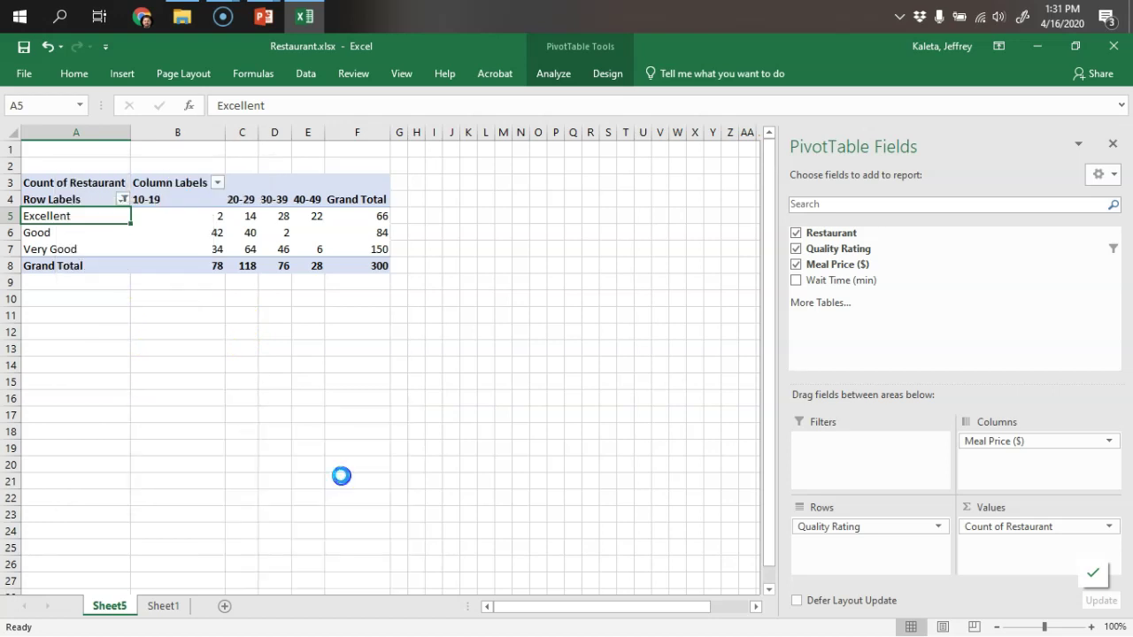
Widen PivotTable columns B through F evenly to spread out the price ranges
left_click(77, 301)
left_click_drag(76, 220, 302, 264)
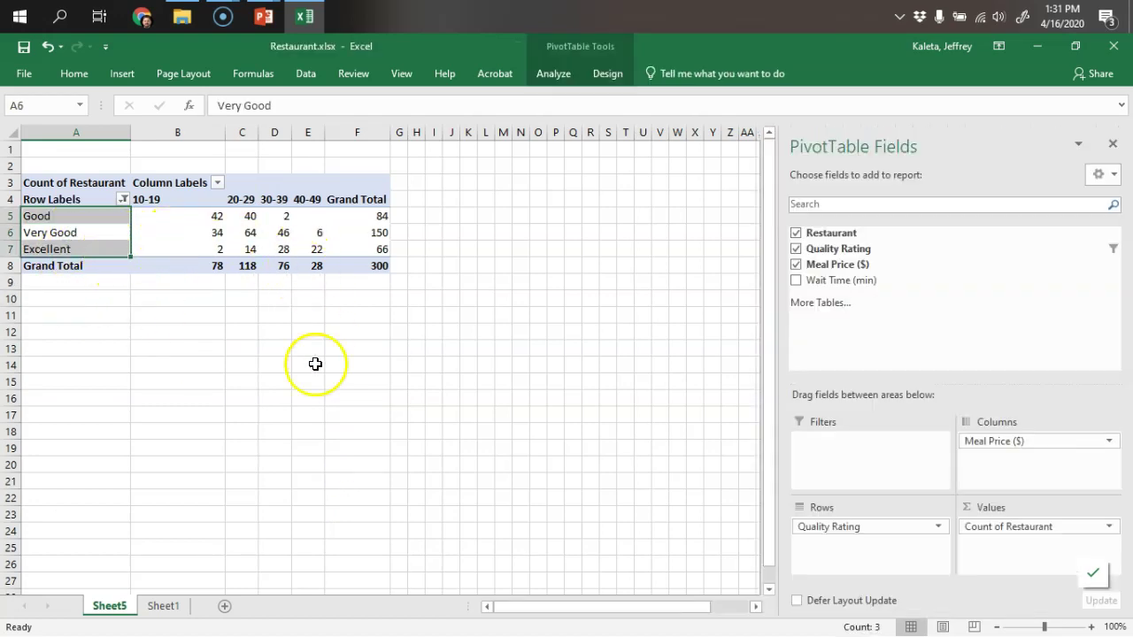
left_click(75, 219)
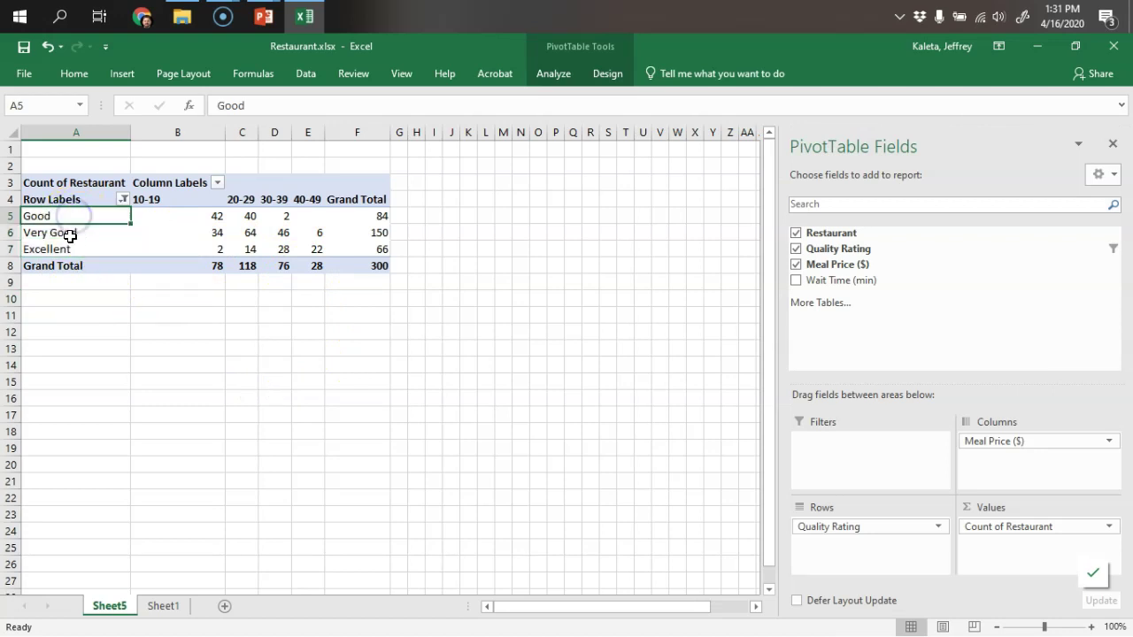
left_click(65, 231)
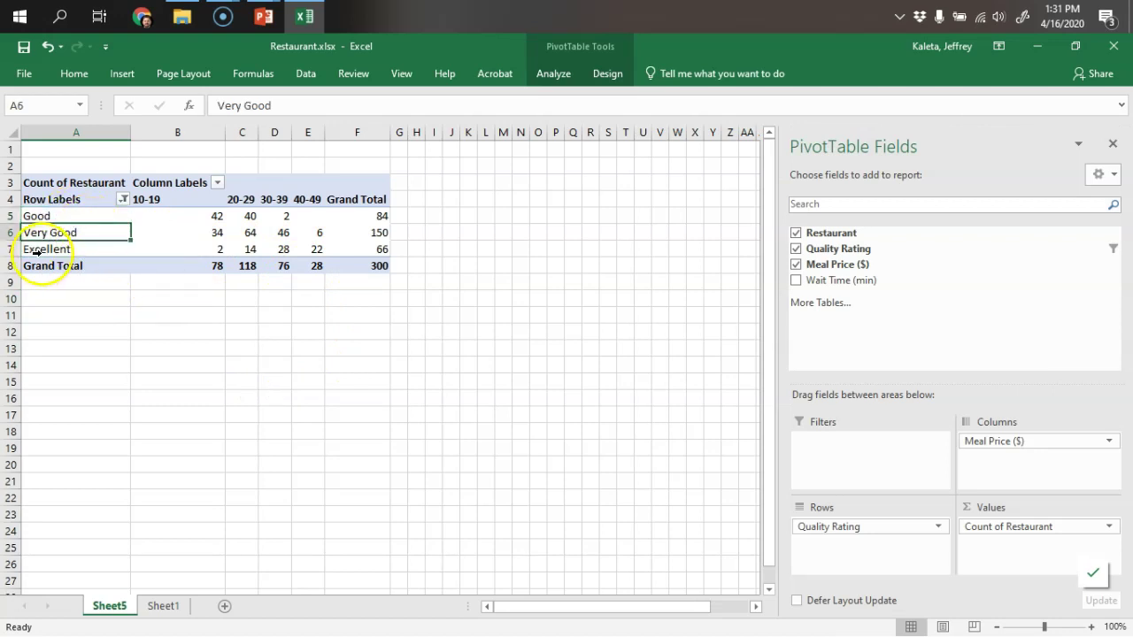
left_click(35, 250)
left_click(284, 329)
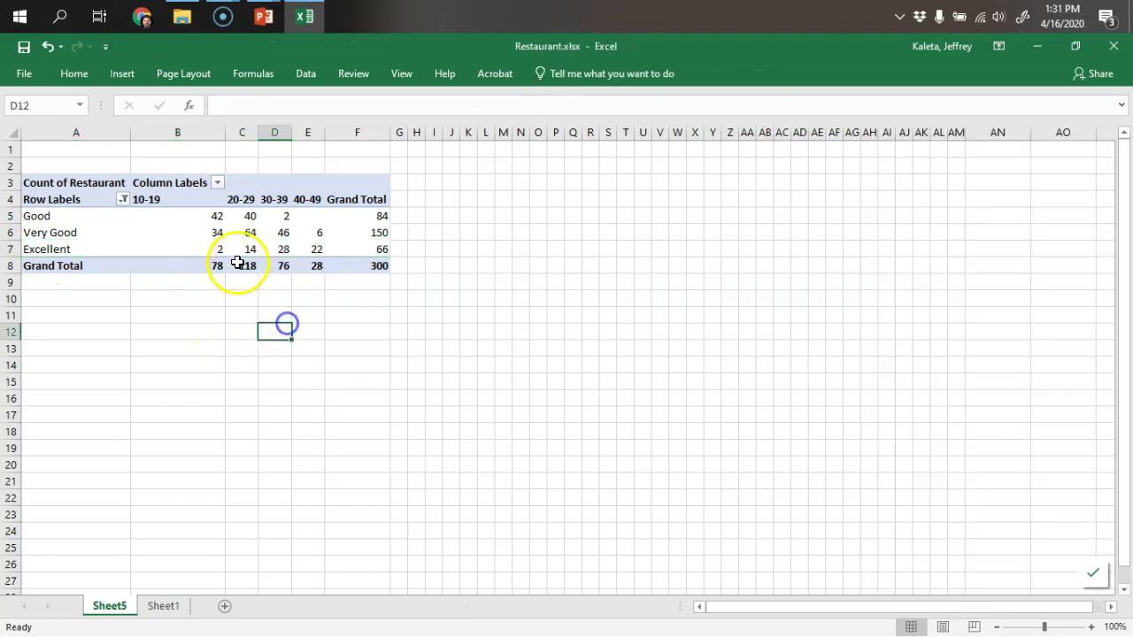
left_click_drag(200, 133, 399, 132)
left_click(328, 314)
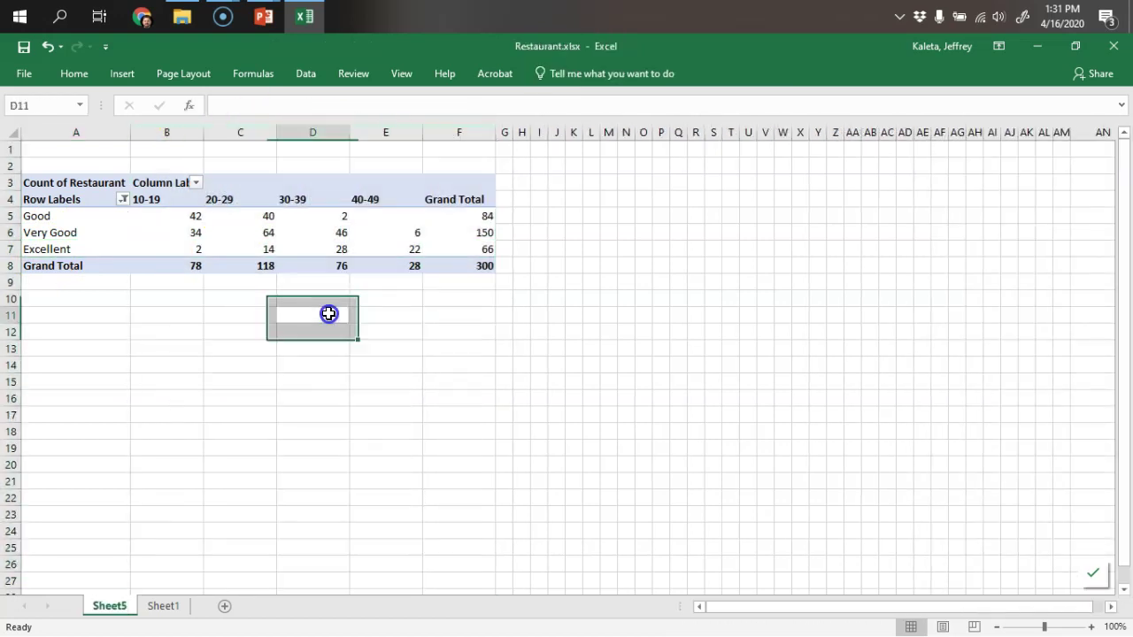
Look over the count values and scroll the sheet back to the top
left_click_drag(195, 215, 397, 249)
left_click(346, 349)
scroll(329, 371, "up", 3)
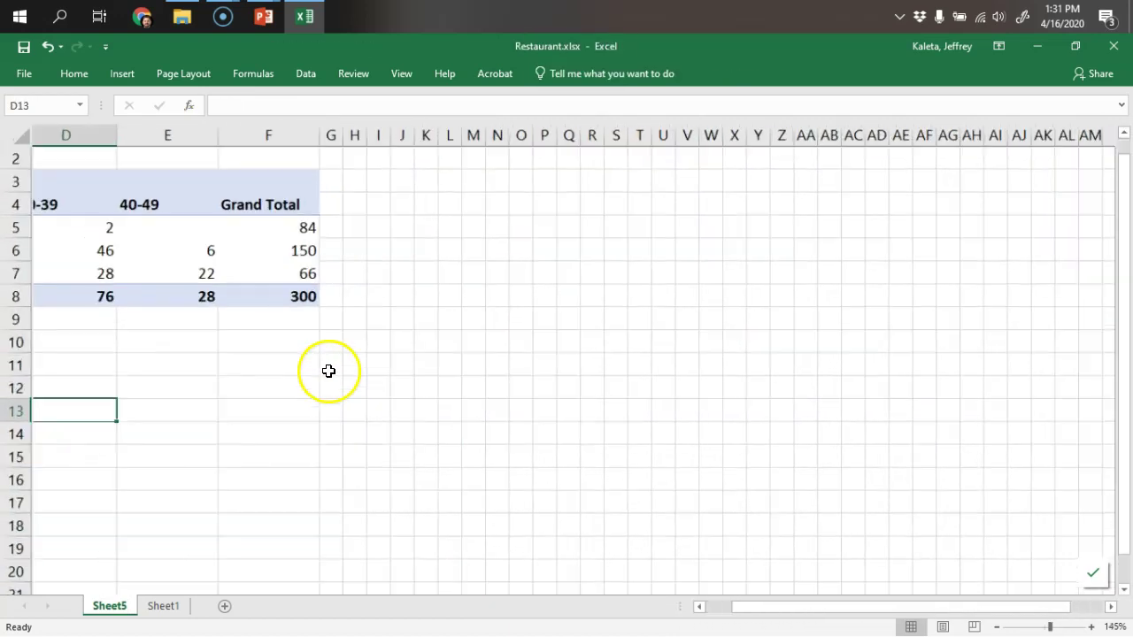
scroll(328, 370, "up", 1)
left_click_drag(783, 607, 612, 594)
scroll(314, 418, "up", 1)
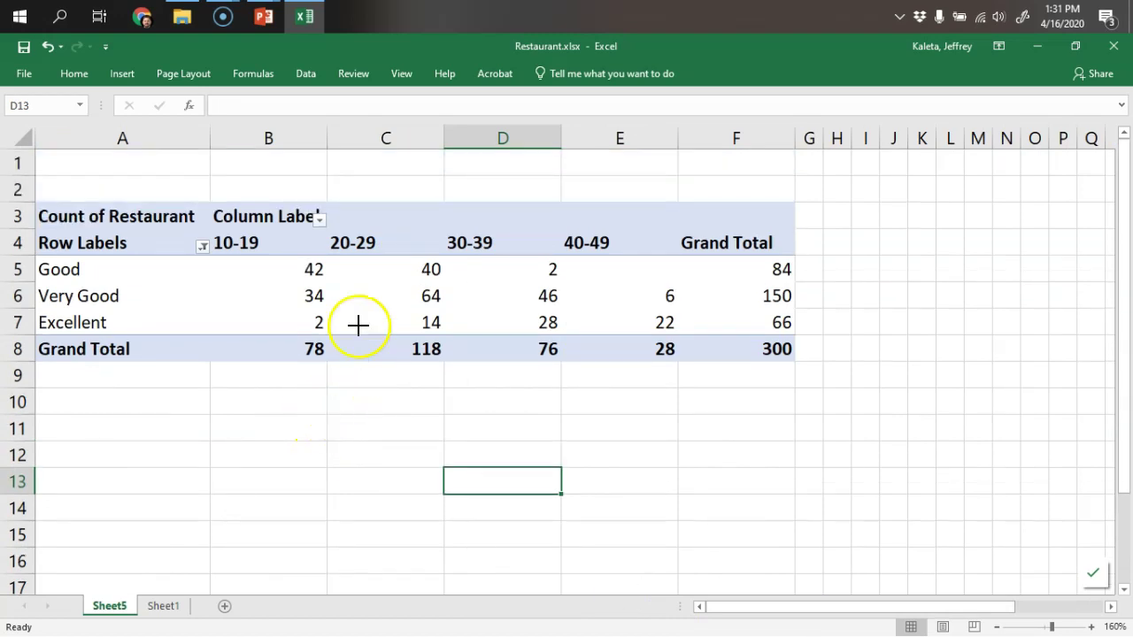
key("alt")
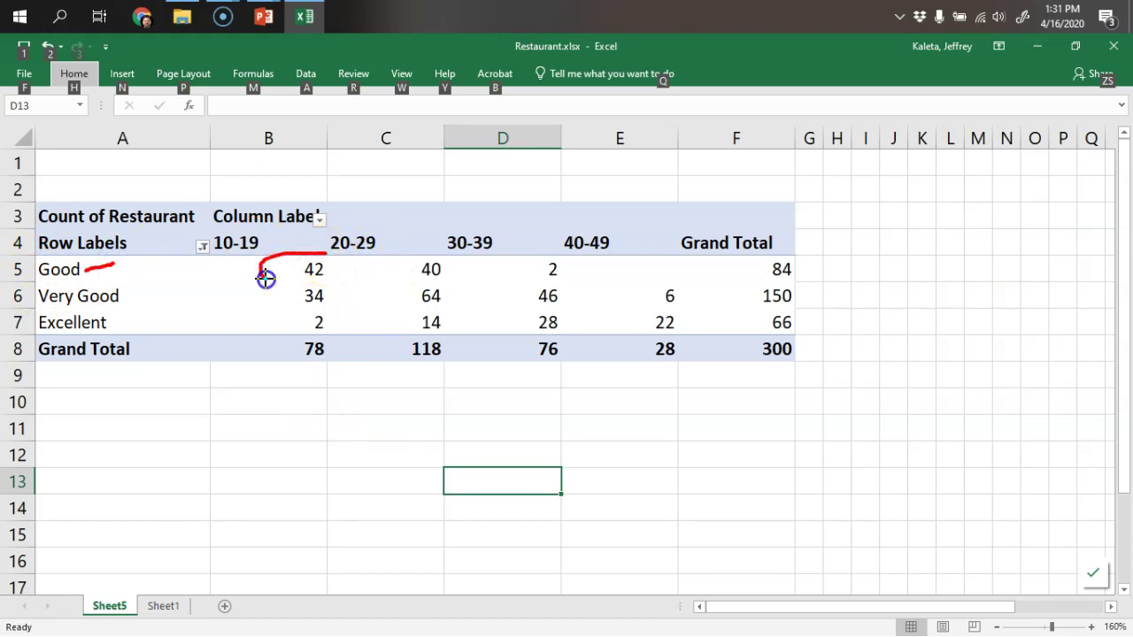
left_click_drag(285, 283, 453, 282)
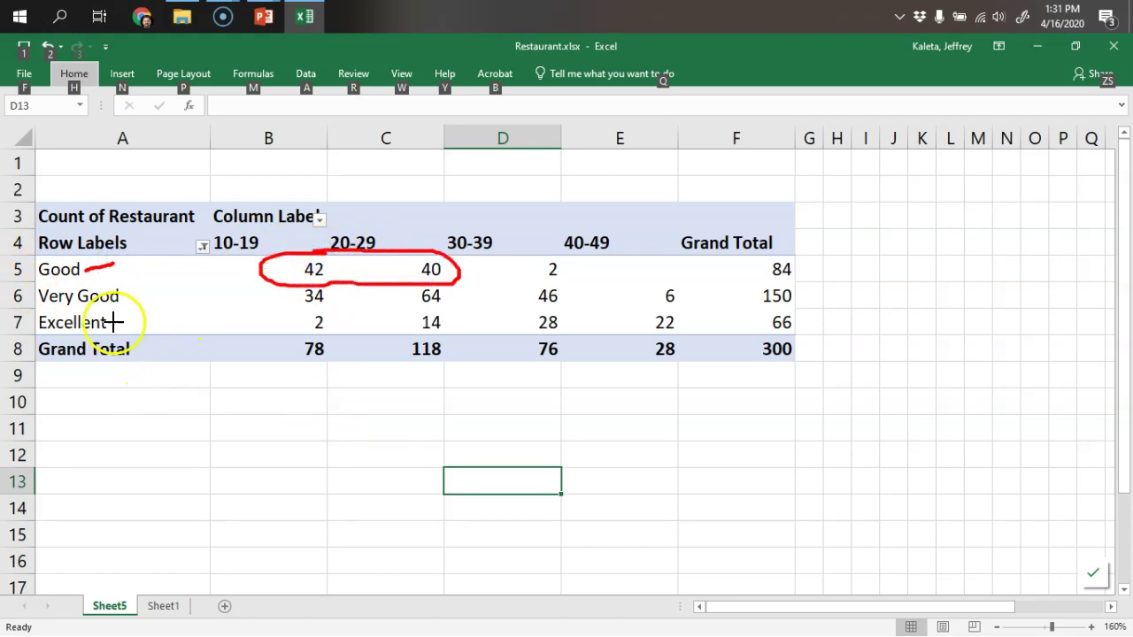
left_click_drag(111, 324, 149, 314)
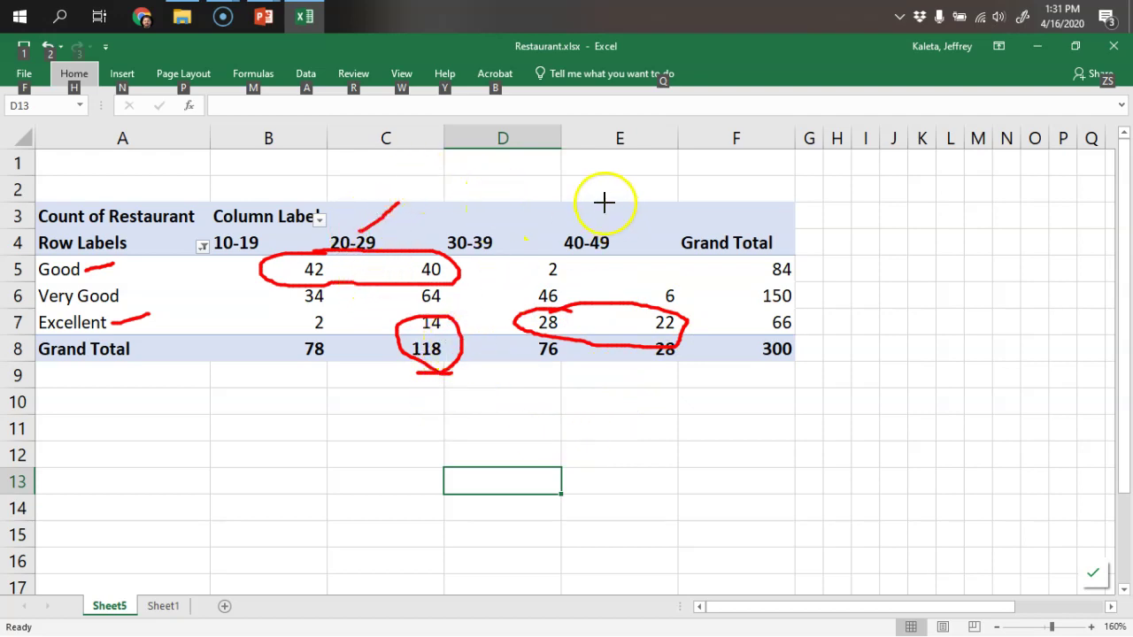
key("Escape")
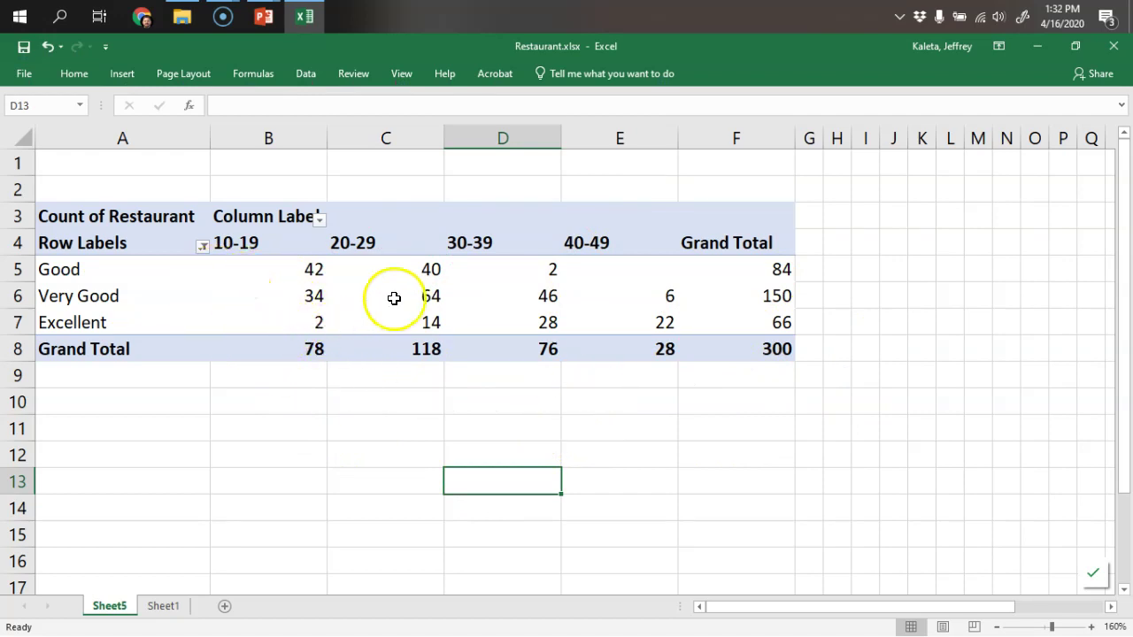
Show each PivotTable count as % of Grand Total, e.g. 14.00% for Good at 10-19
left_click_drag(319, 270, 651, 323)
left_click(602, 431)
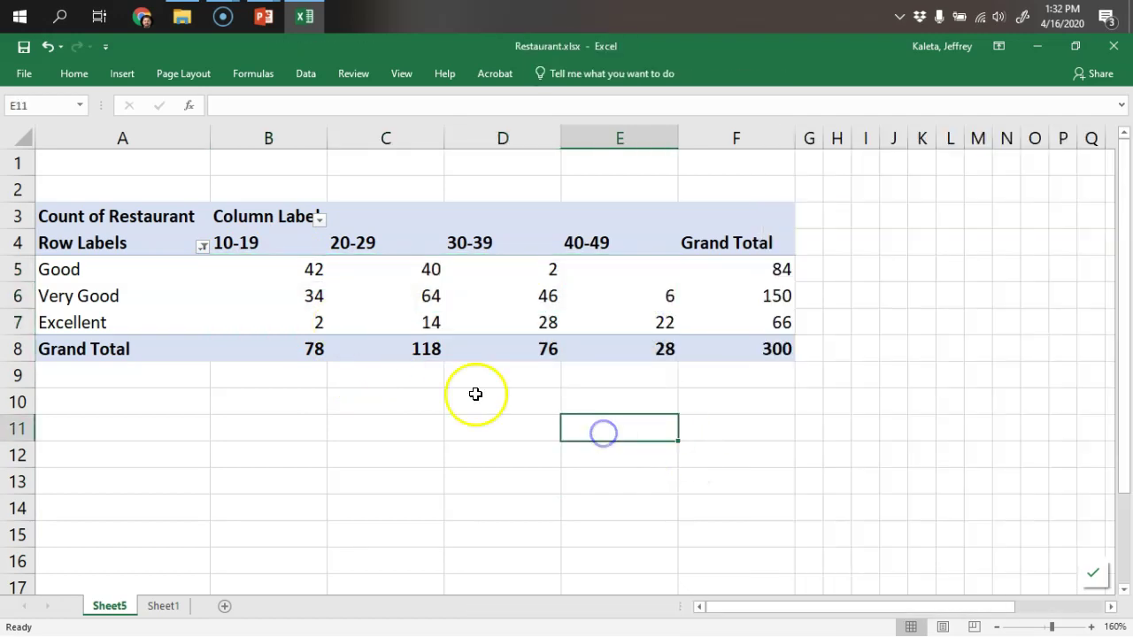
left_click(295, 269)
left_click(637, 427)
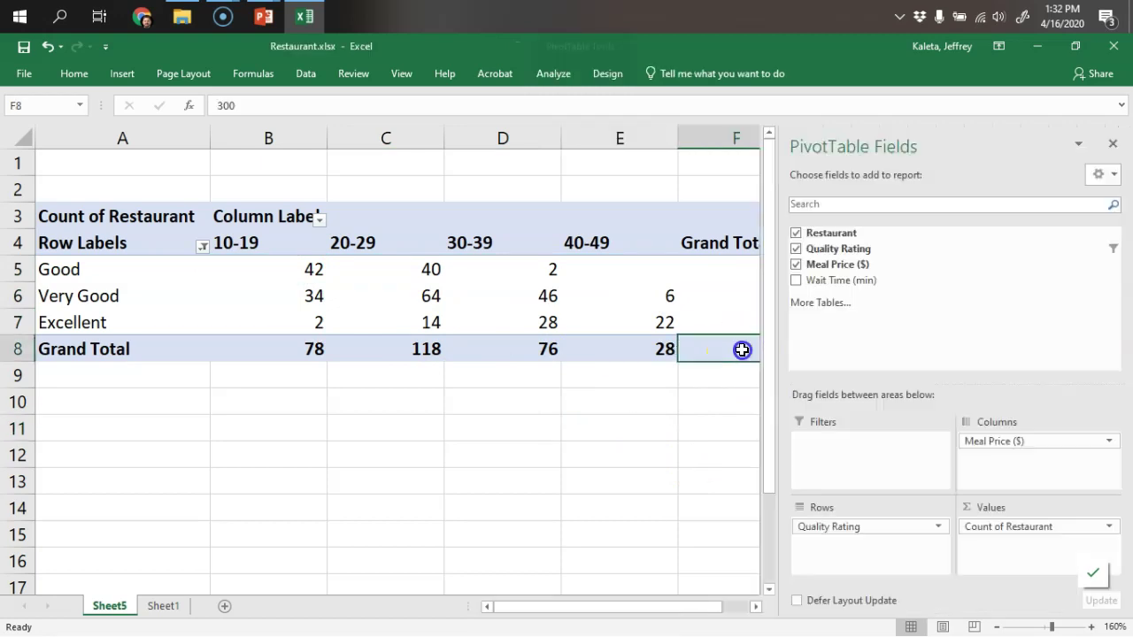
left_click(504, 433)
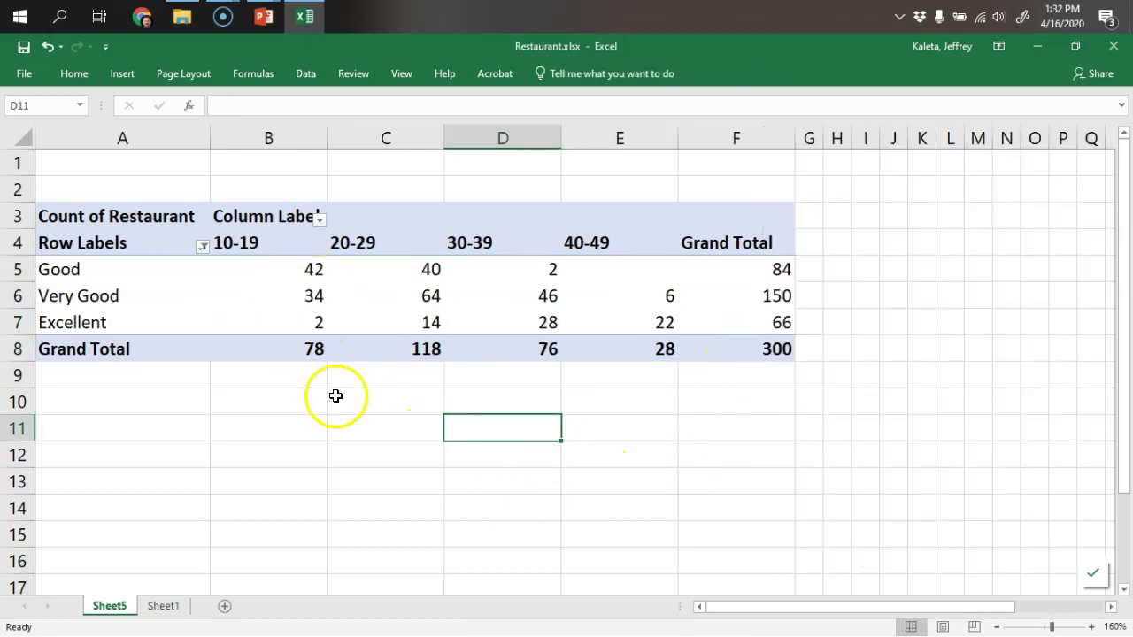
right_click(305, 271)
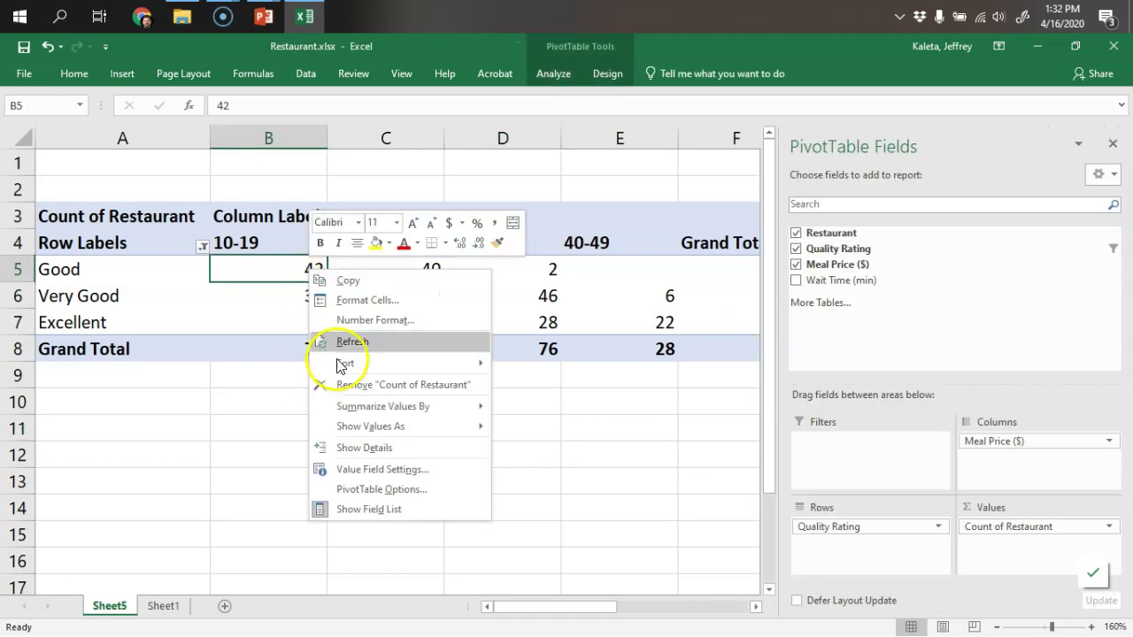
mouse_move(442, 427)
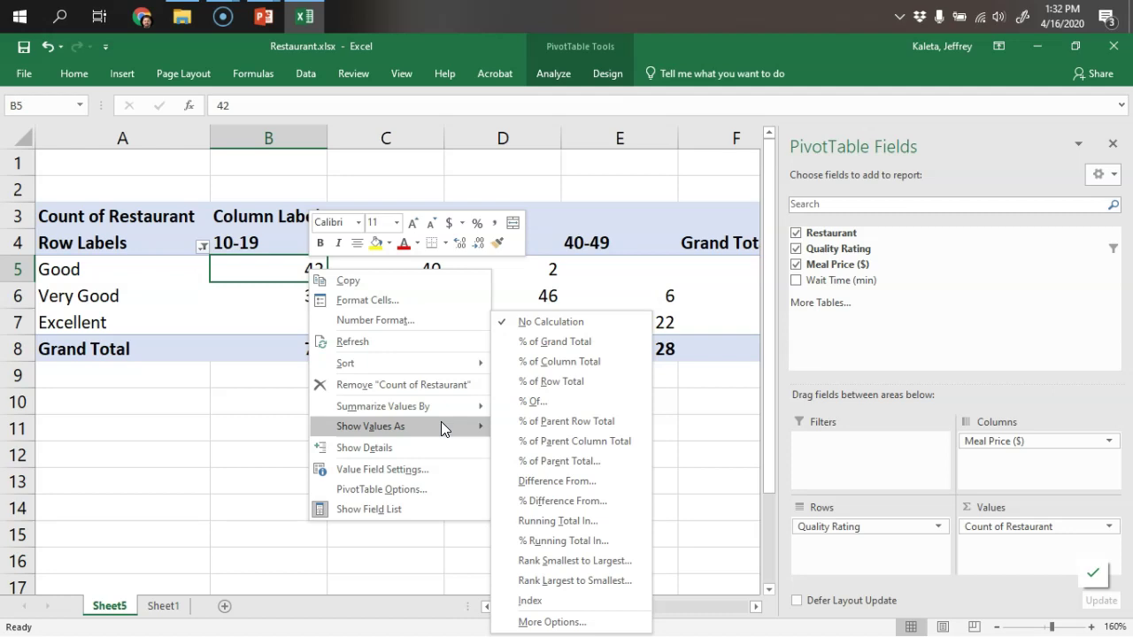
left_click(568, 344)
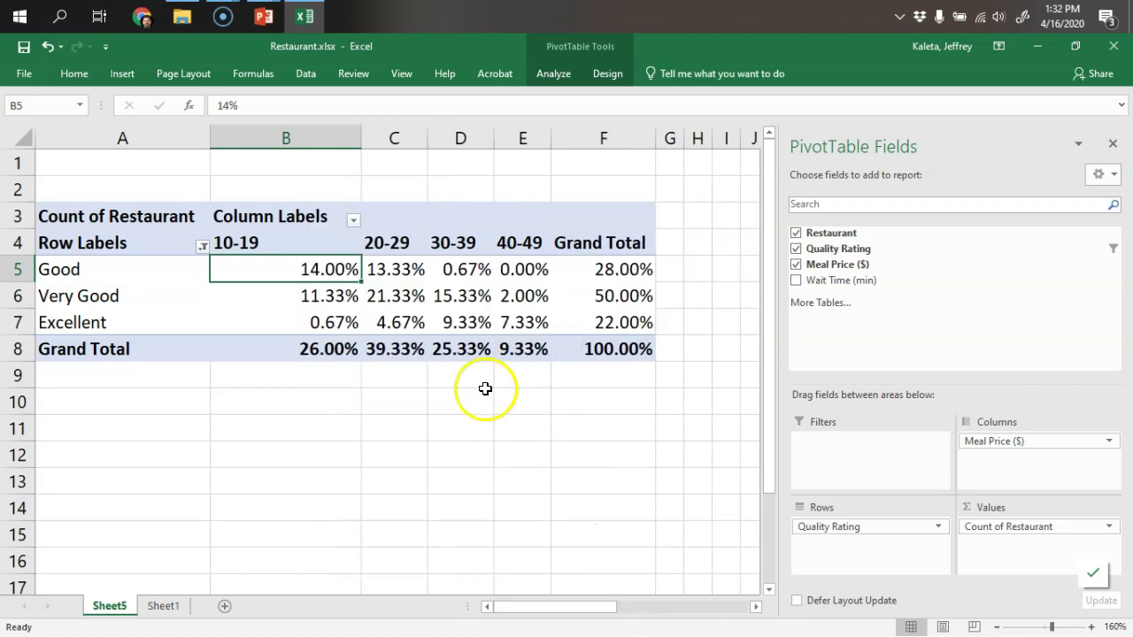
Reduce the rating-row percentages in B5:F7 to one decimal place
left_click(602, 326)
left_click_drag(319, 269, 595, 323)
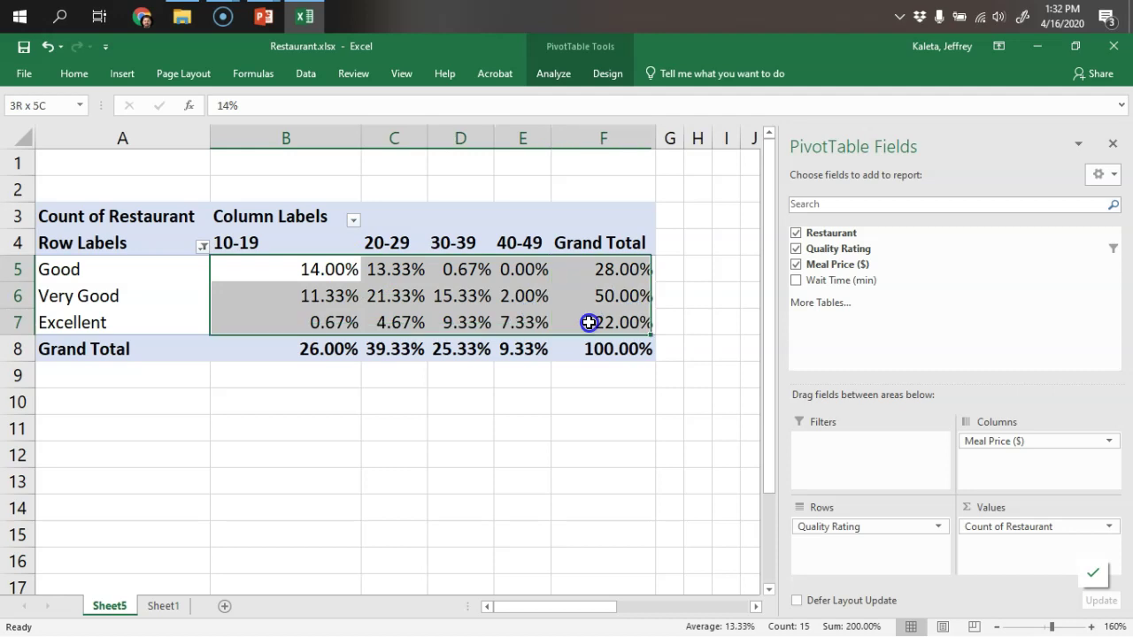
left_click(66, 73)
left_click(624, 131)
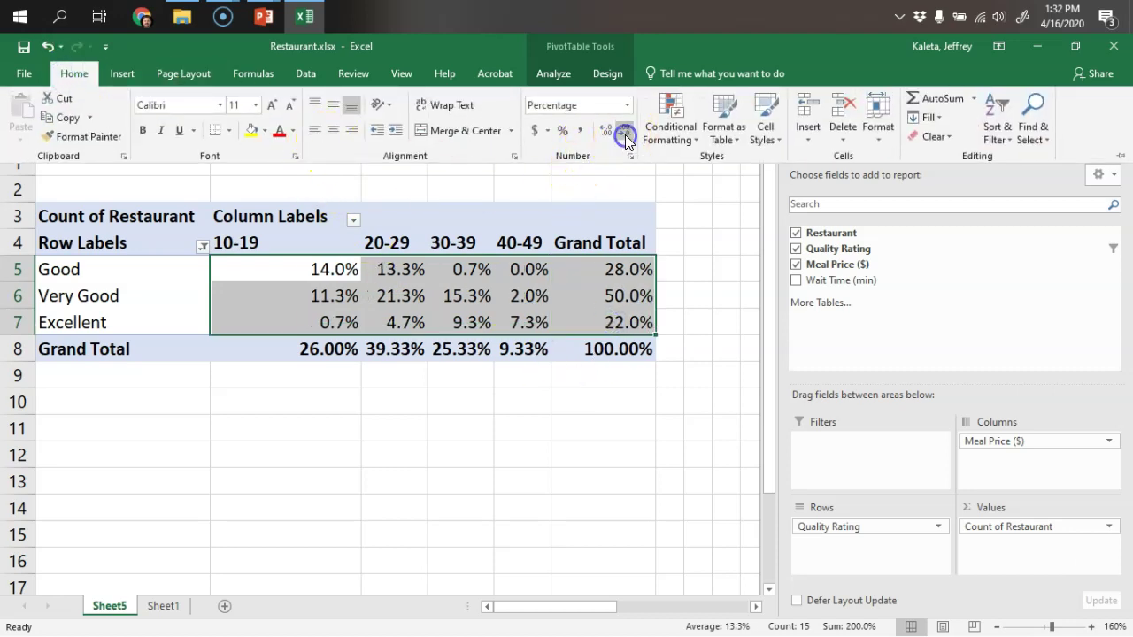
Give the Grand Total row one decimal, then verify row totals 28.0%, 50.0% and 22.0%
left_click(549, 425)
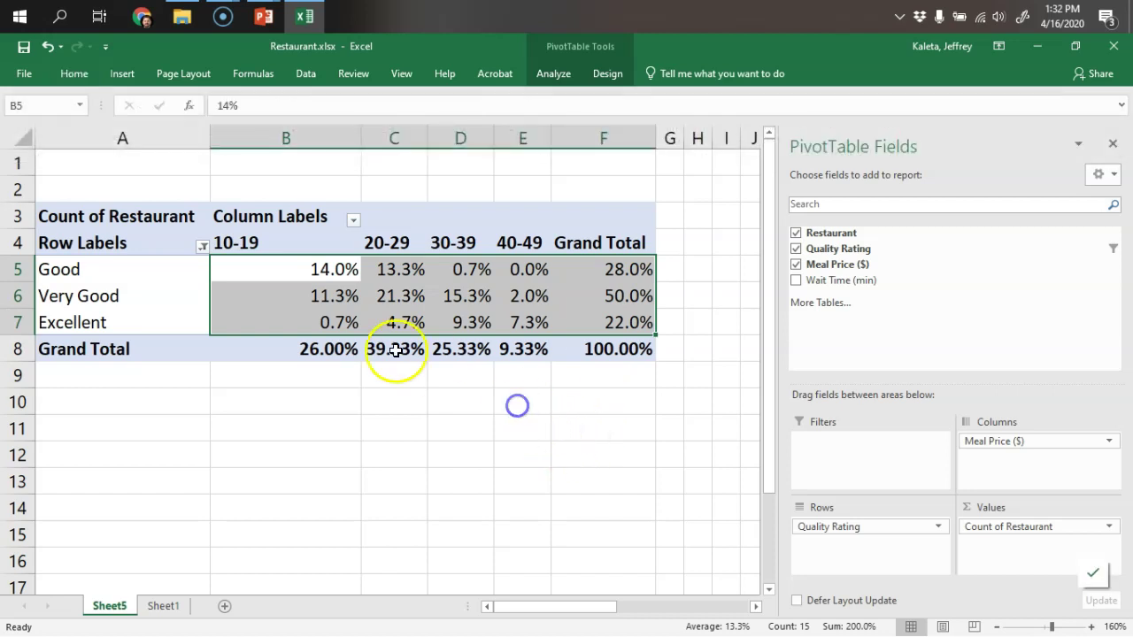
left_click_drag(332, 348, 599, 349)
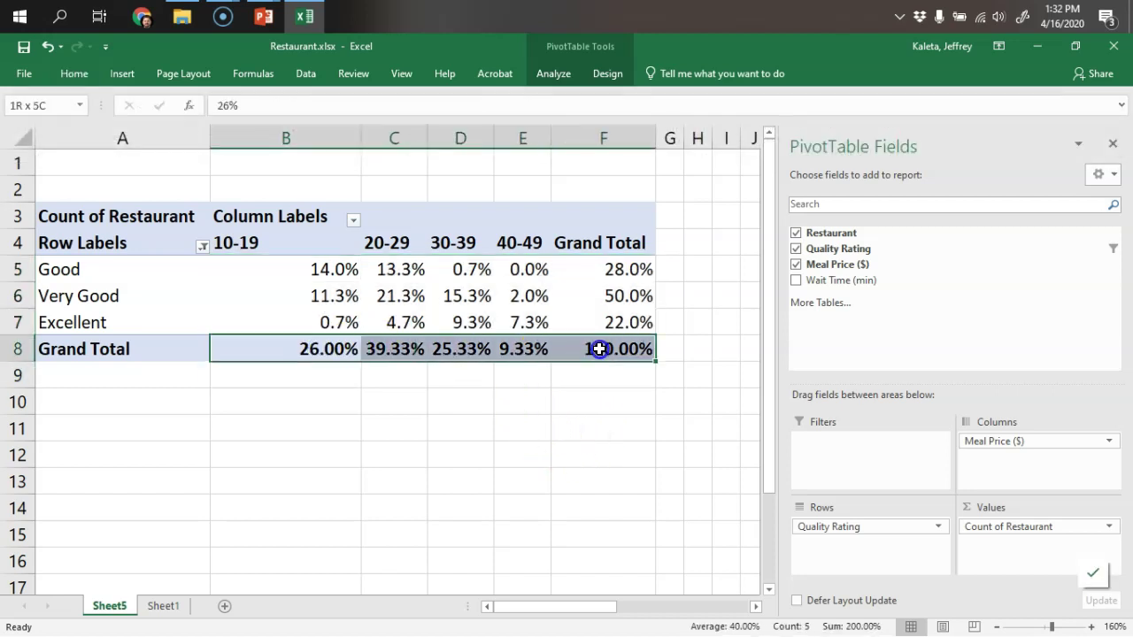
left_click(74, 72)
left_click(626, 132)
left_click(515, 452)
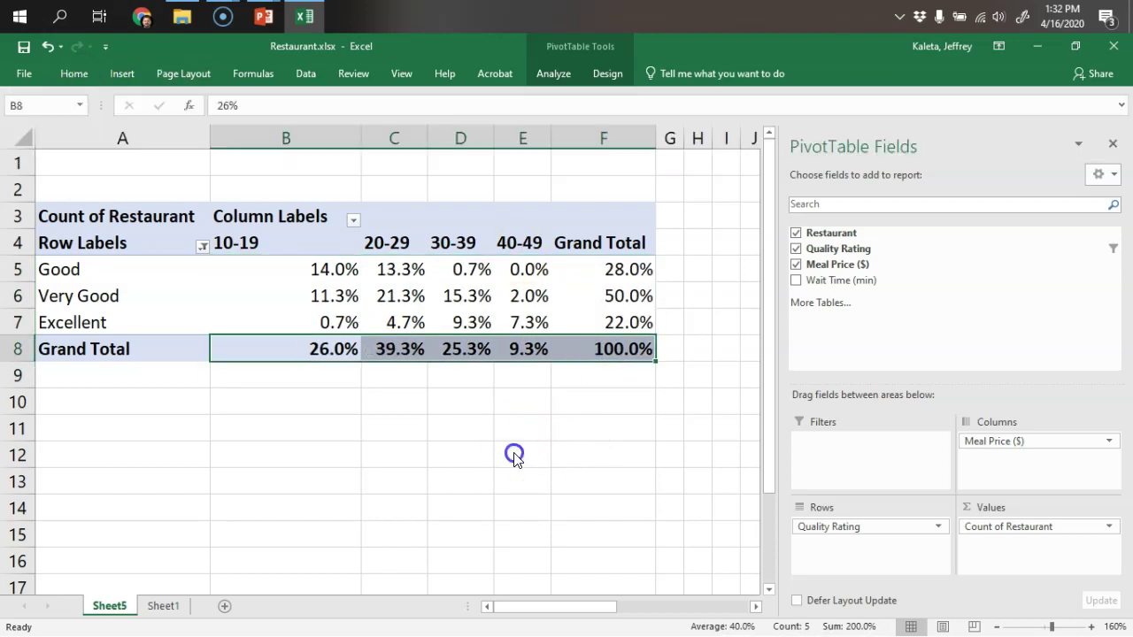
left_click(403, 398)
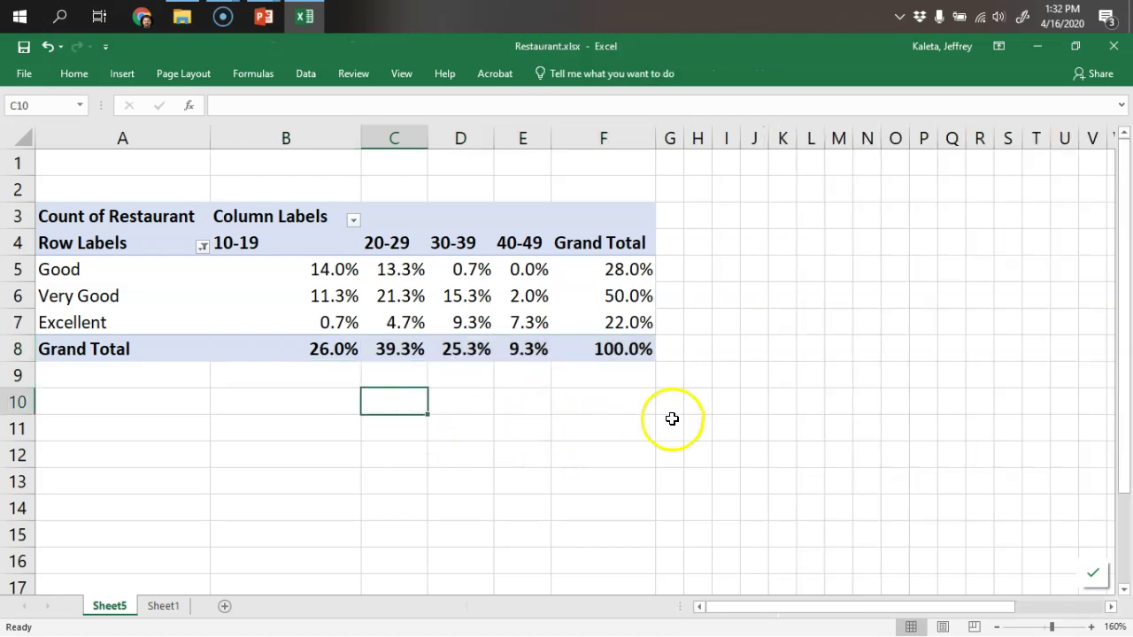
left_click(634, 296)
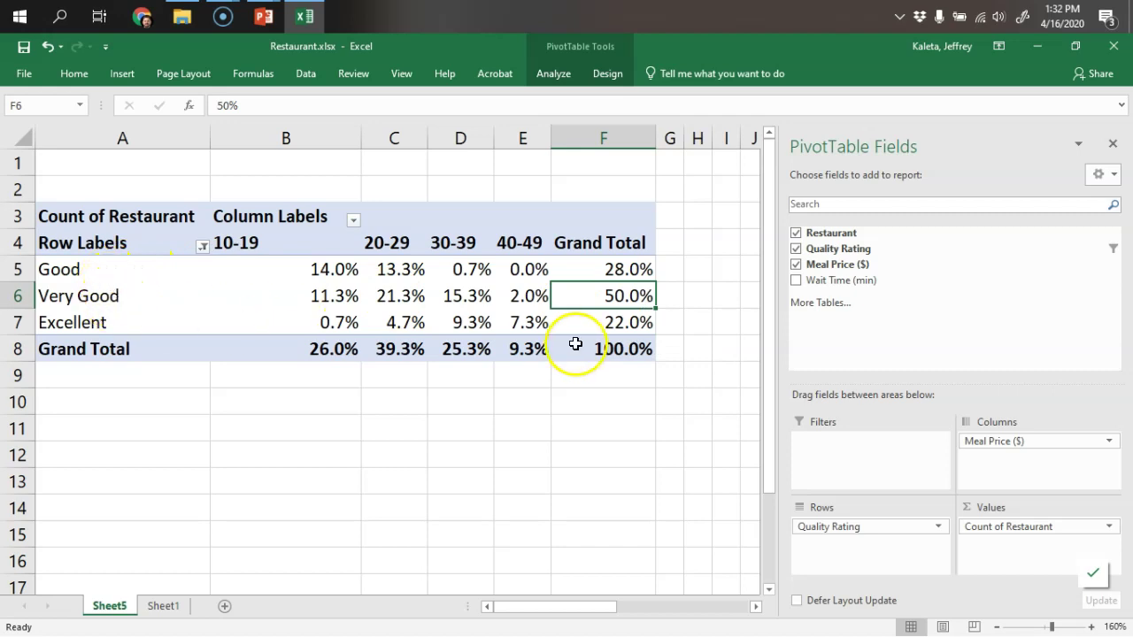
left_click(634, 271)
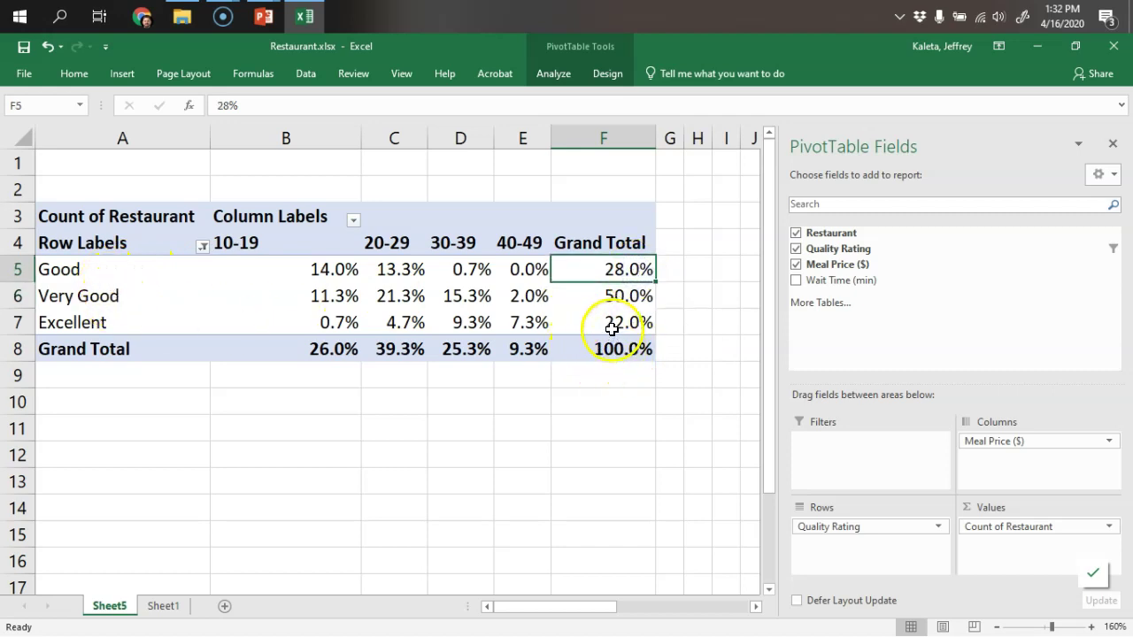
left_click(620, 321)
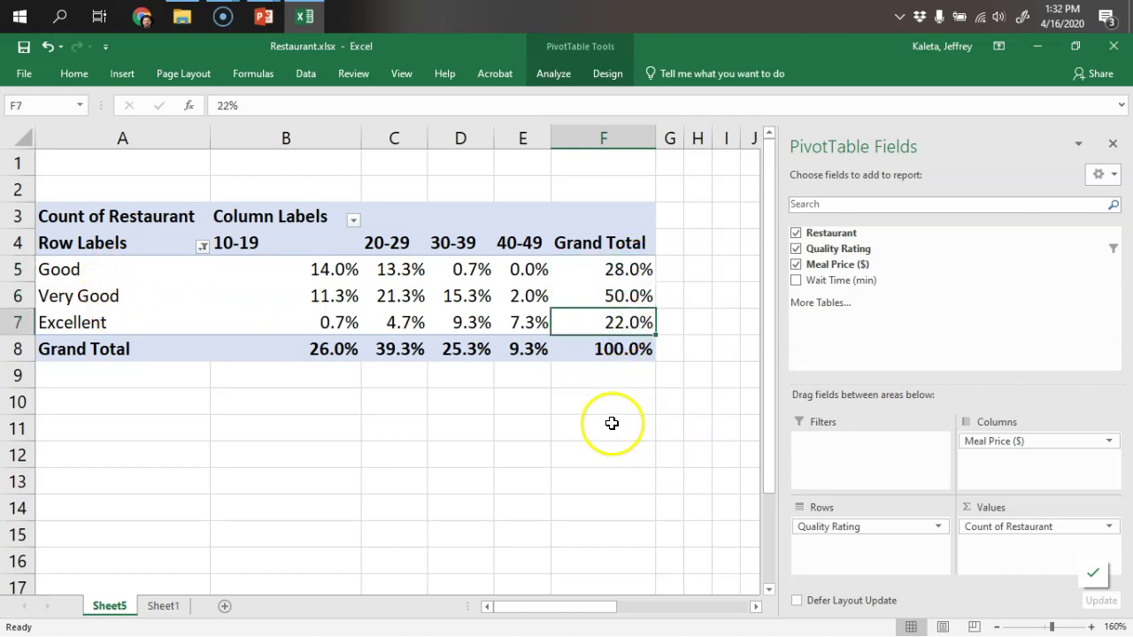
Give columns B through E one equal, narrower width
left_click_drag(324, 132, 521, 135)
left_click_drag(360, 138, 307, 138)
left_click(538, 472)
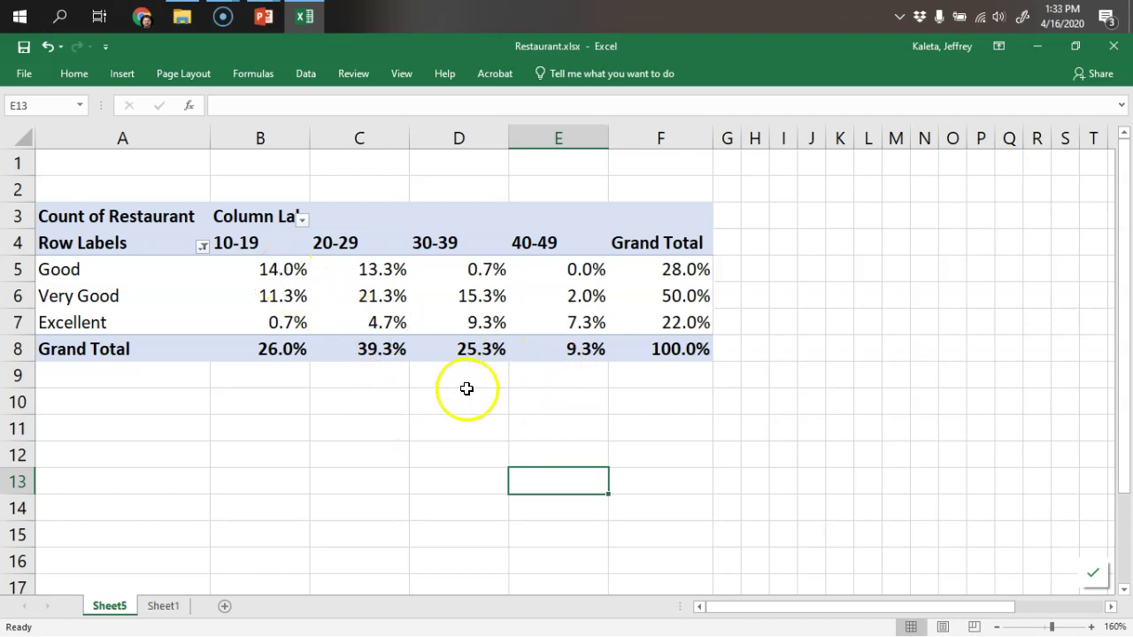
Try a green-to-red colour scale on the rating percentages, check a few values, then undo it
left_click_drag(279, 270, 566, 321)
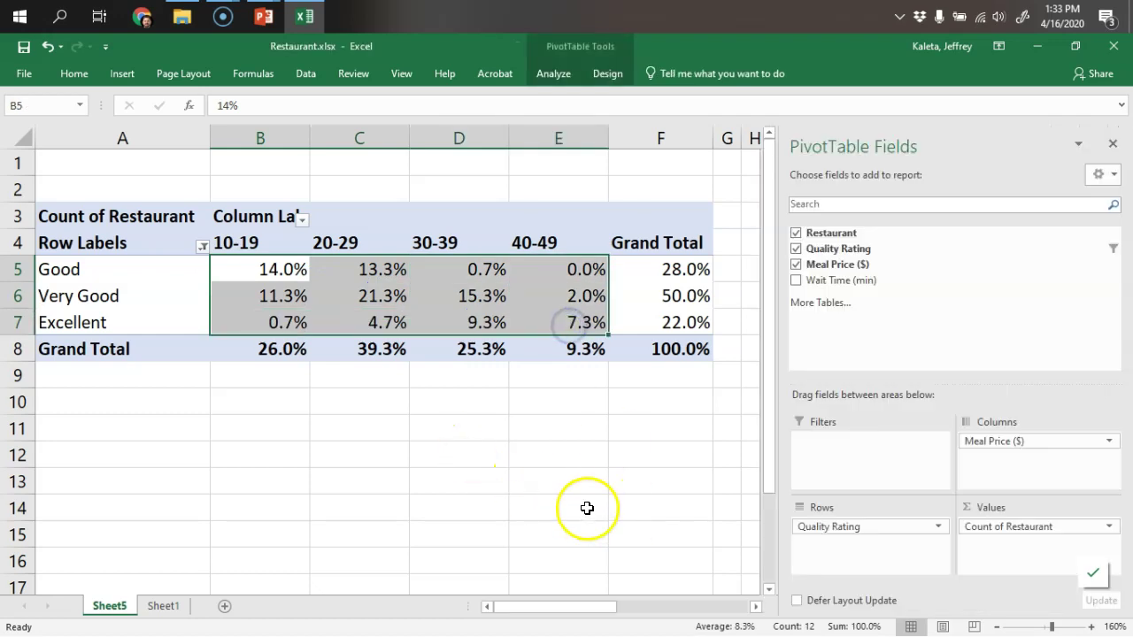
left_click(76, 73)
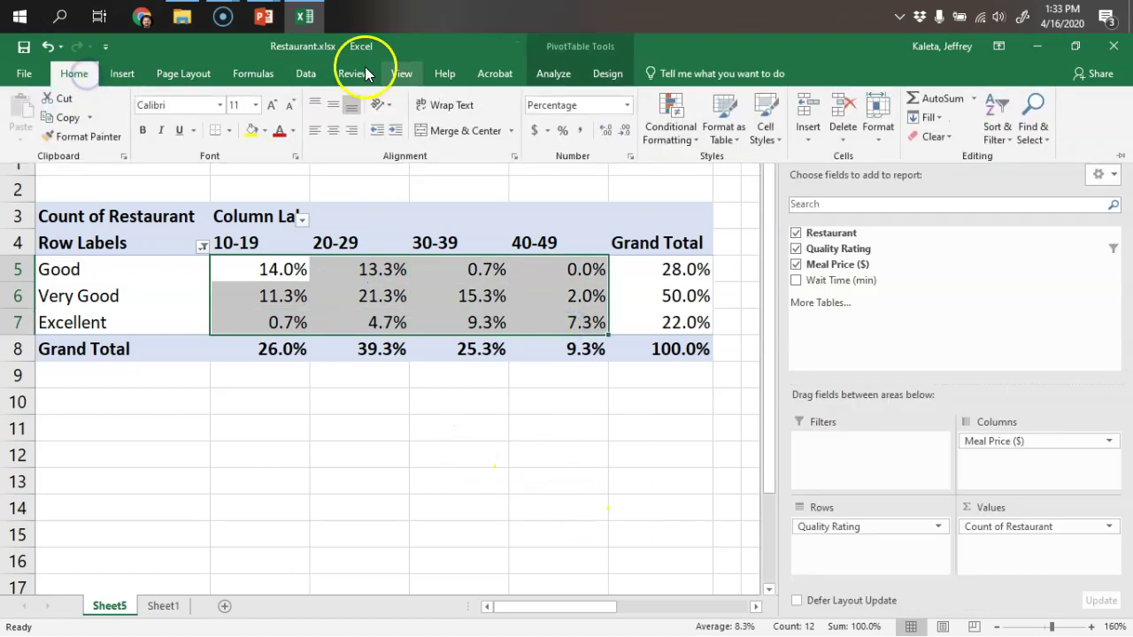
left_click(692, 139)
mouse_move(730, 290)
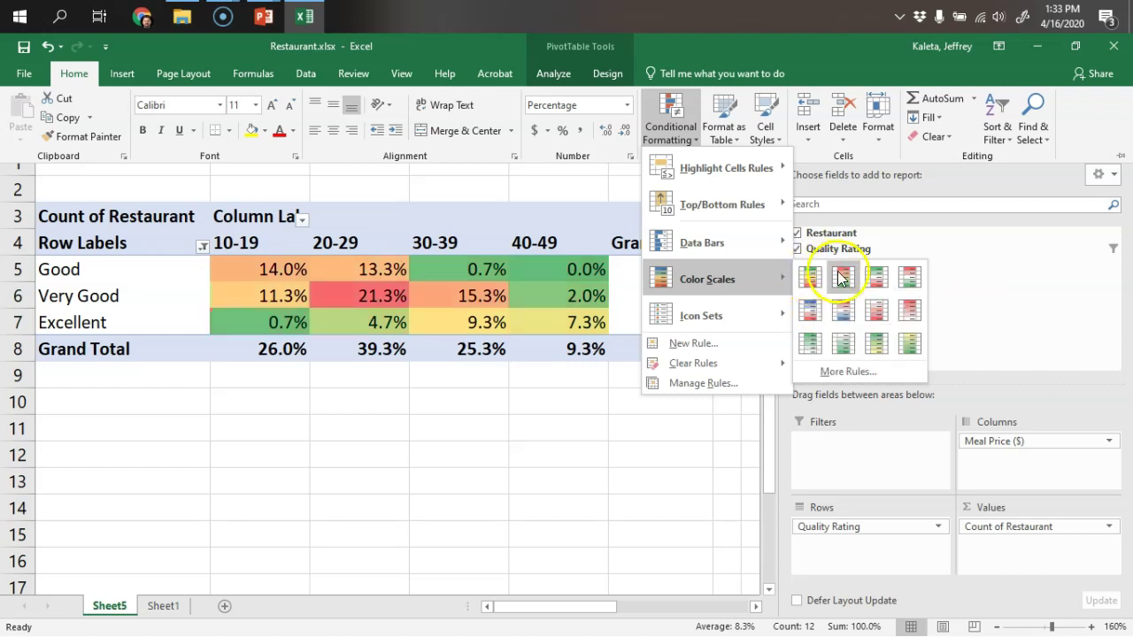
left_click(811, 276)
left_click(492, 423)
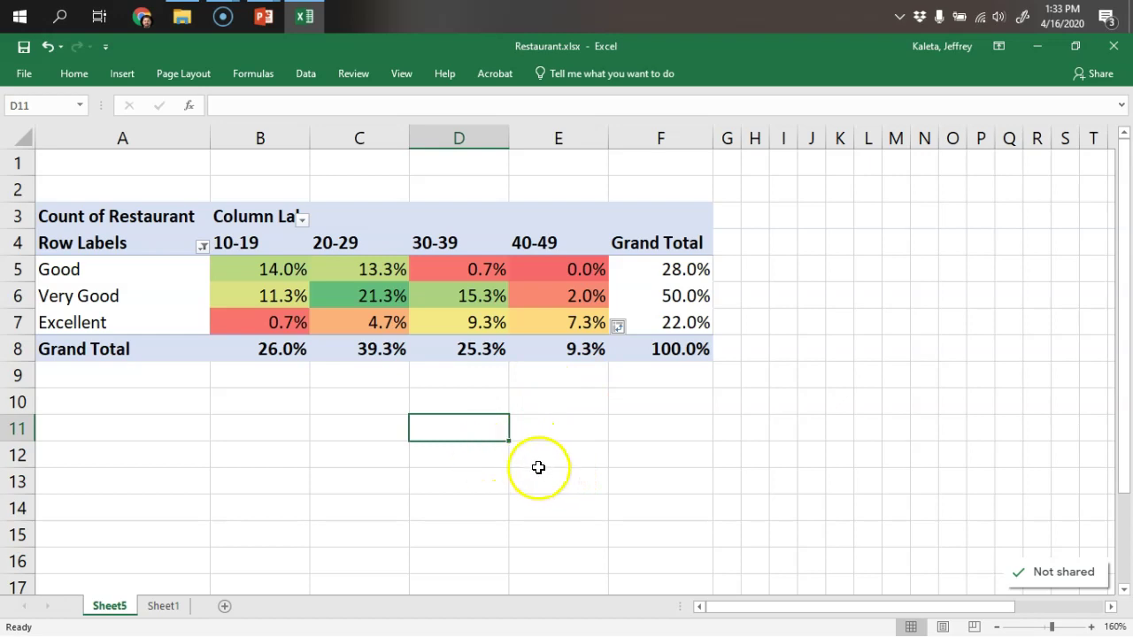
left_click(257, 269)
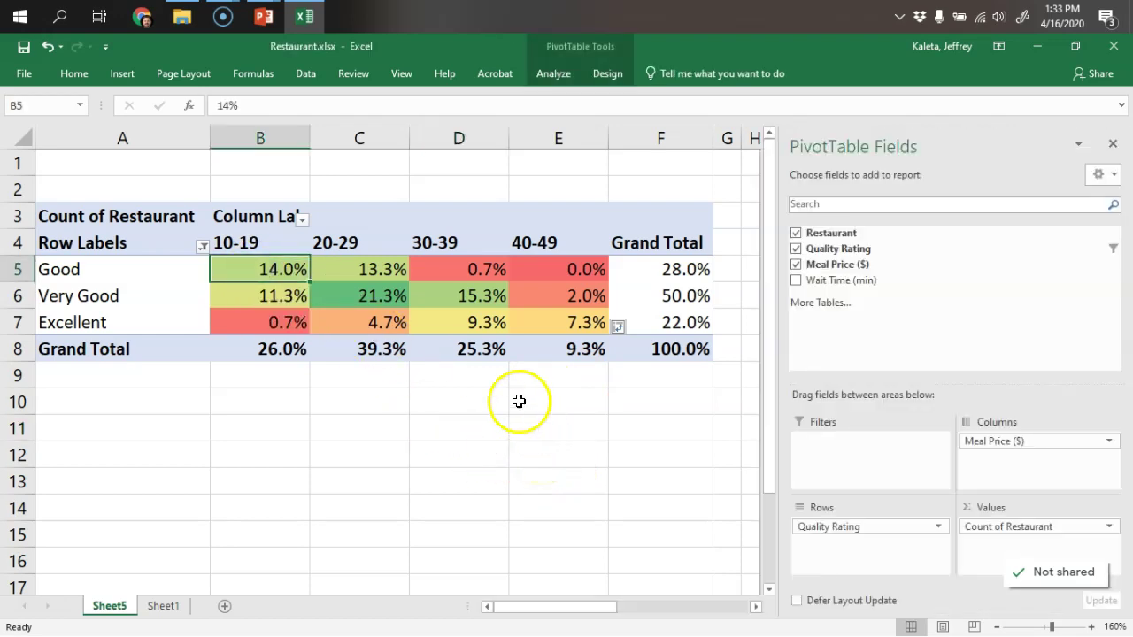
left_click(281, 329)
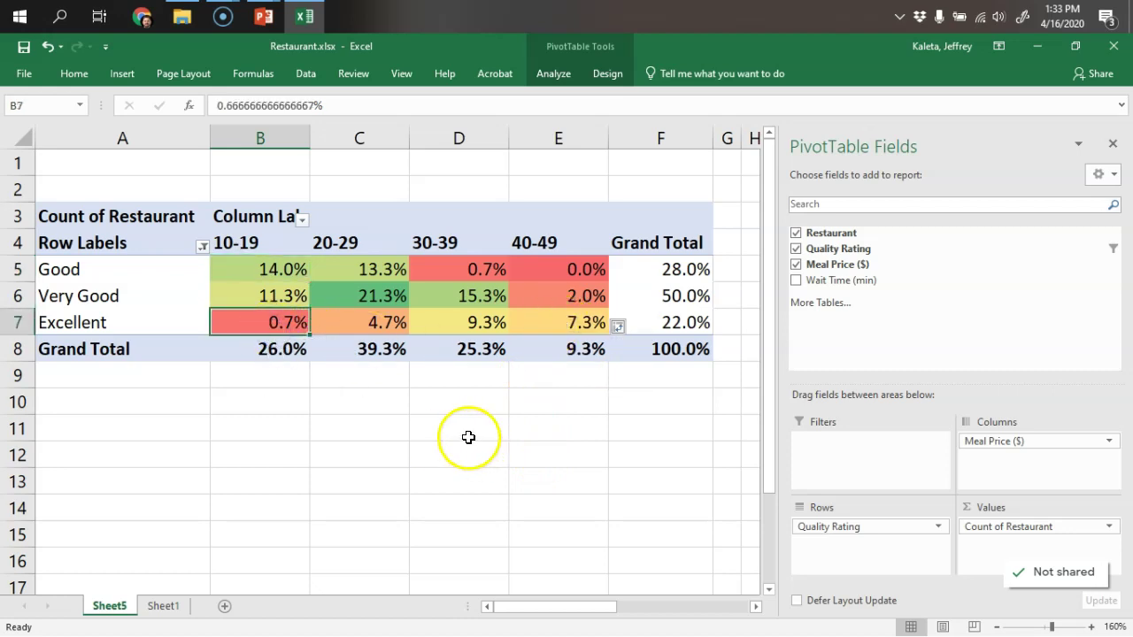
left_click(553, 324)
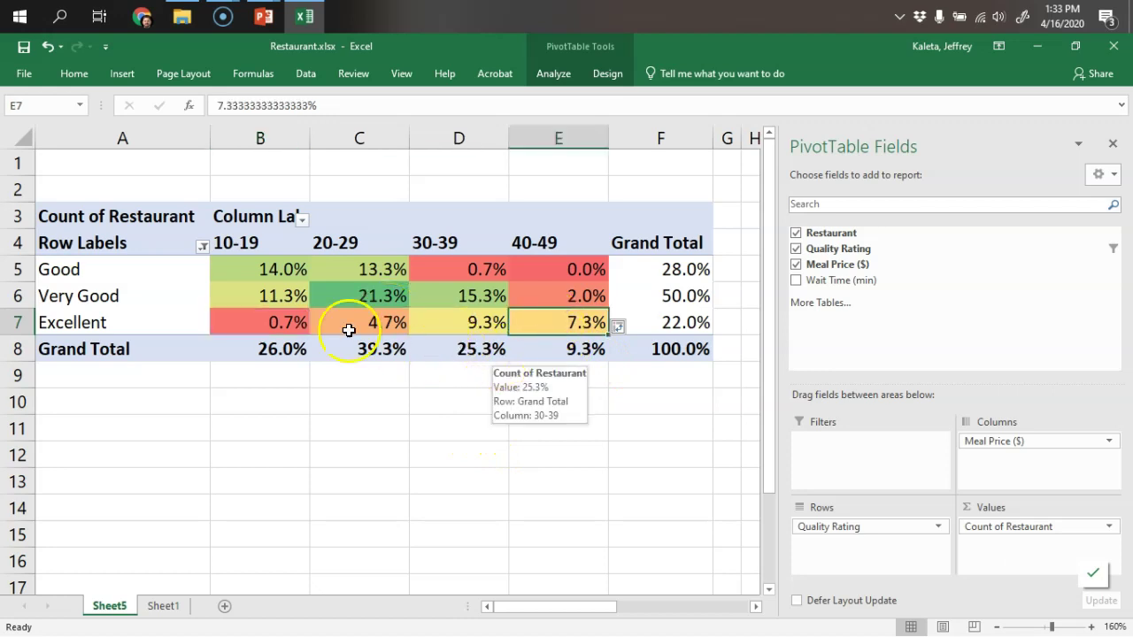
key("ctrl+z")
left_click(474, 445)
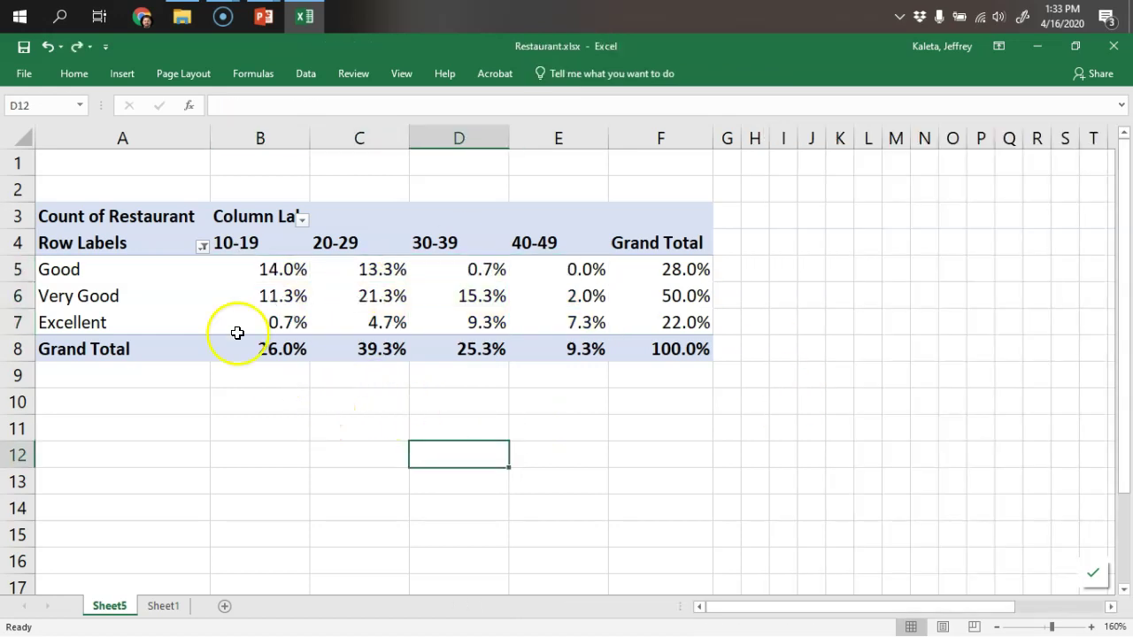
Copy the whole pivot table and paste the copy at cell A11
left_click(140, 282)
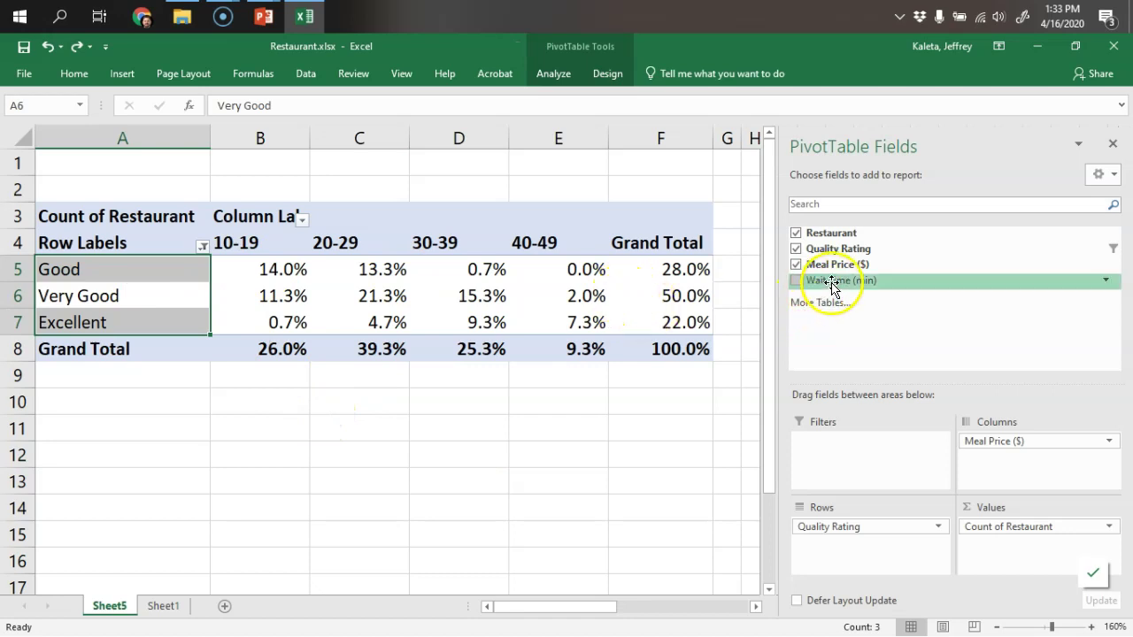
left_click(566, 474)
left_click_drag(118, 228, 649, 356)
key("ctrl+c")
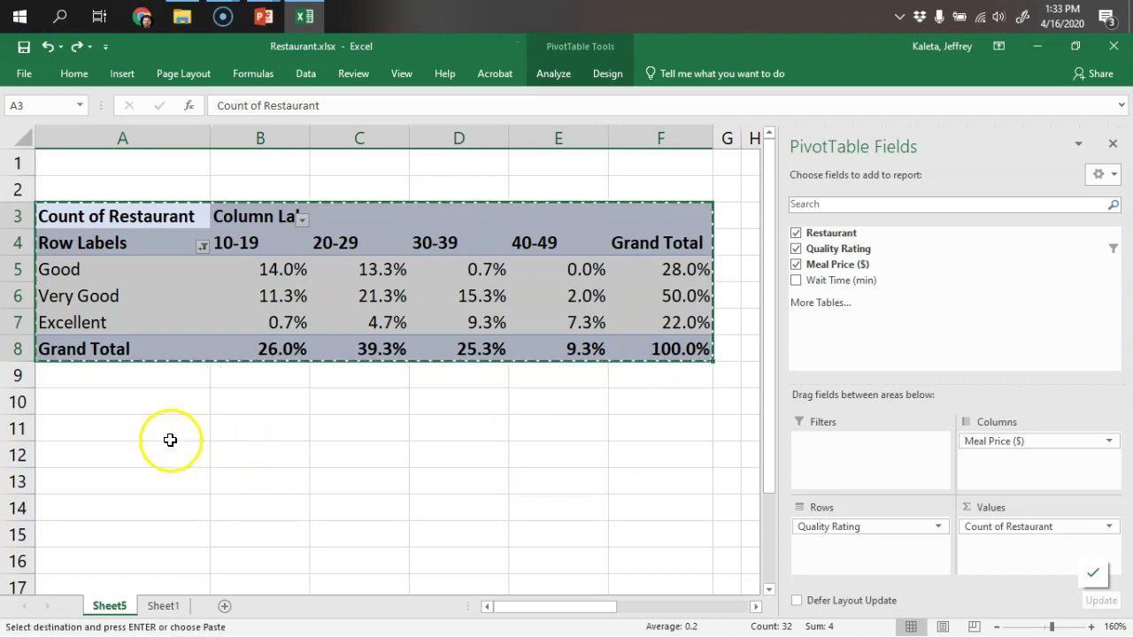
right_click(158, 431)
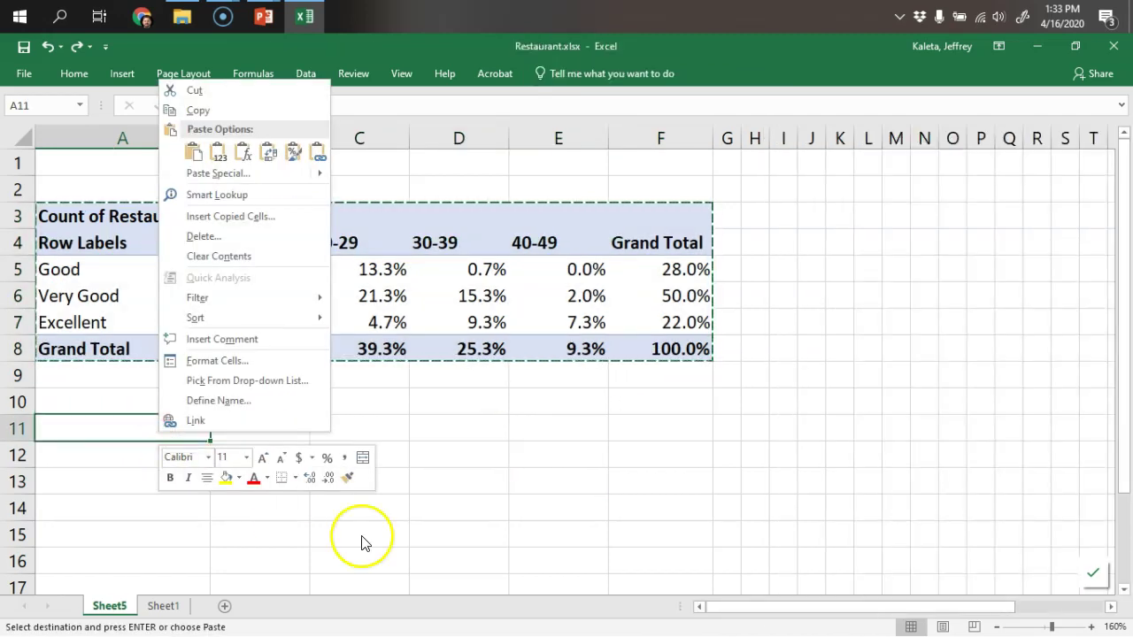
left_click(430, 435)
key("ctrl+v")
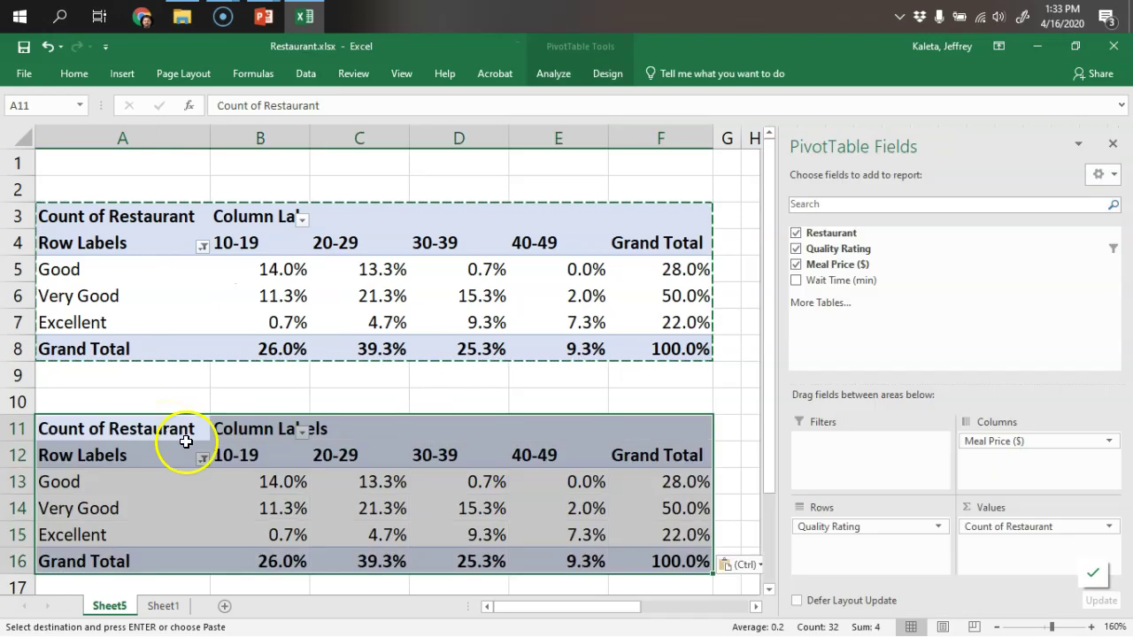
left_click(403, 387)
In the copy, replace Count of Restaurant with Wait Time (min) in Values
scroll(464, 465, "down", 2)
left_click(393, 354)
scroll(559, 472, "up", 1)
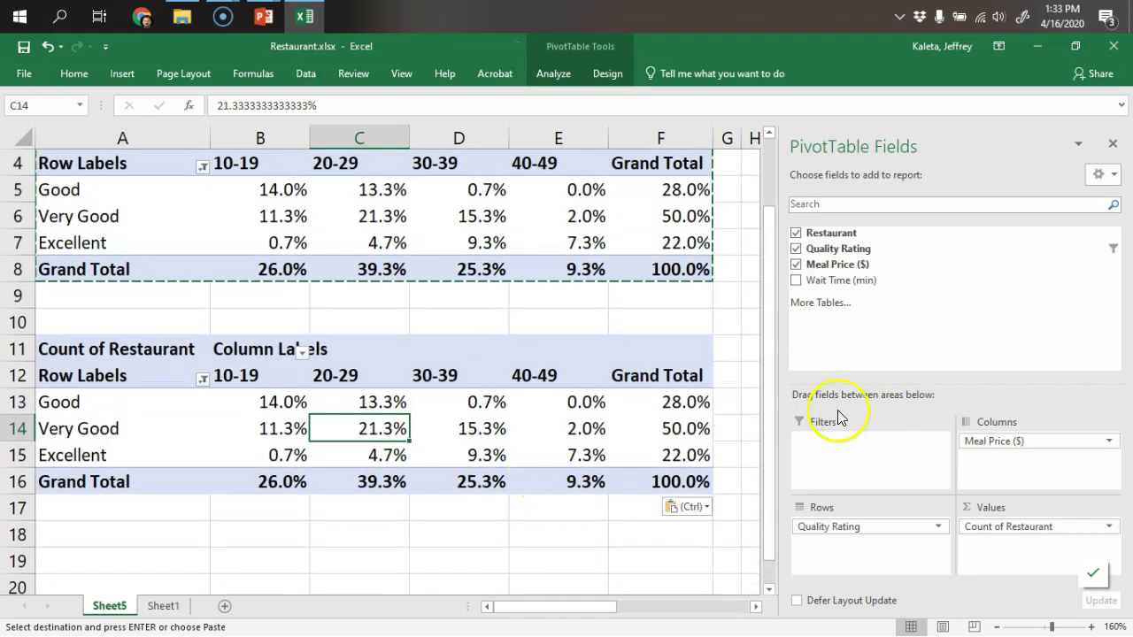
left_click_drag(1035, 535, 668, 544)
left_click_drag(835, 286, 989, 526)
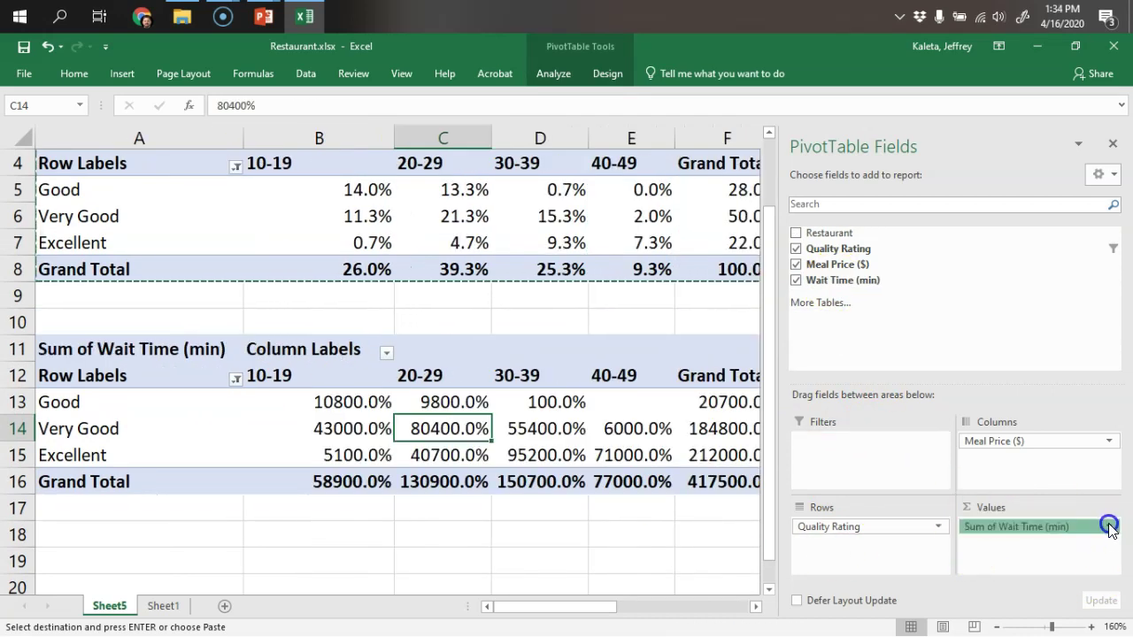
Change the Wait Time (min) value field to summarize by Average
left_click(1108, 527)
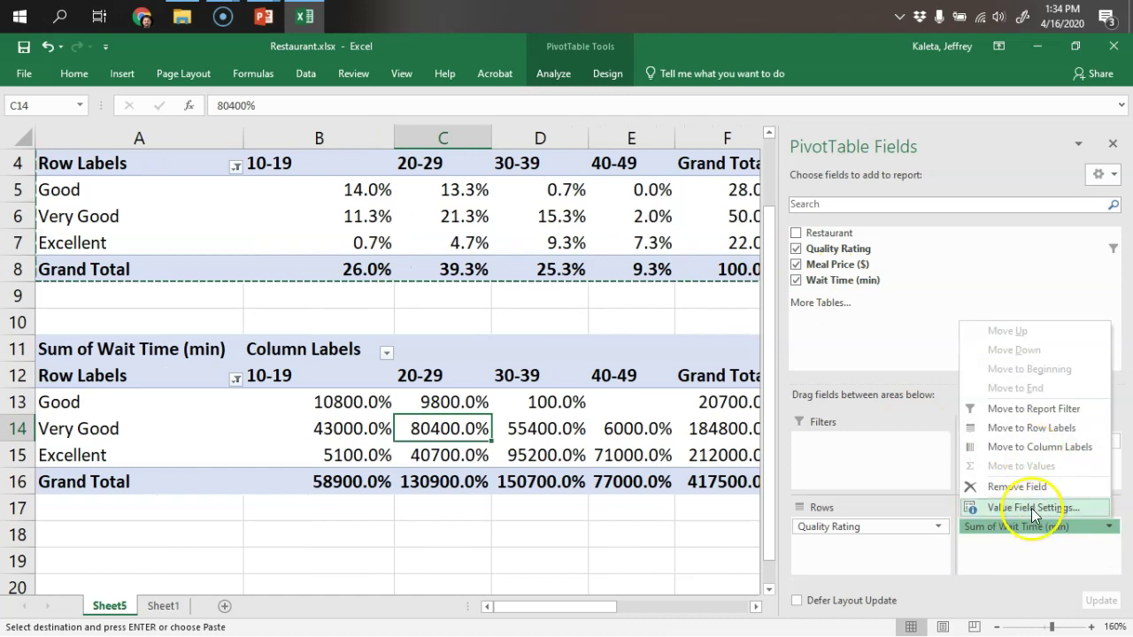
left_click(1032, 508)
left_click(576, 309)
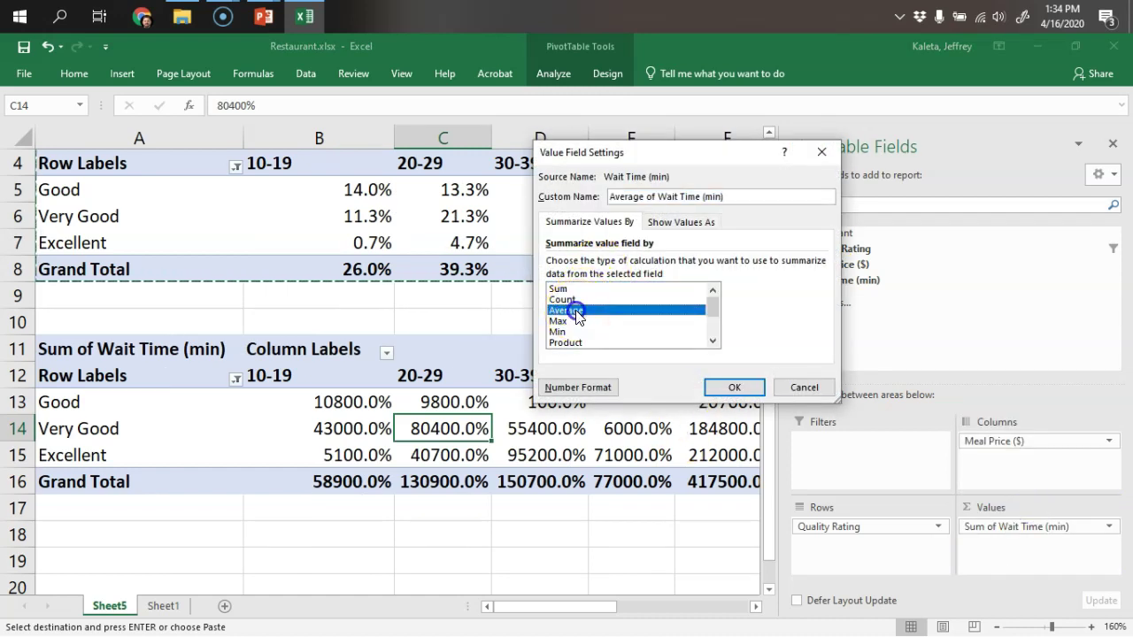
left_click(730, 386)
mouse_move(589, 607)
left_mouse_down()
mouse_move(619, 610)
mouse_move(592, 613)
left_mouse_up()
Apply Comma Style to the averages B13:F16 for two decimals
left_click(359, 404)
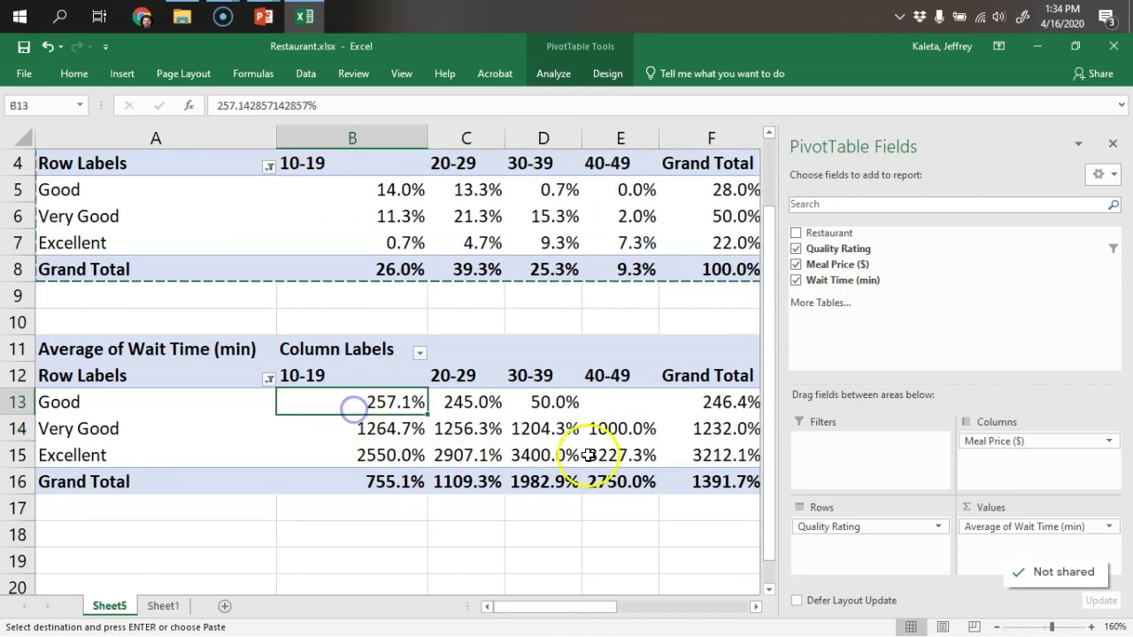
scroll(577, 519, "down", 1)
left_click(636, 479, "shift")
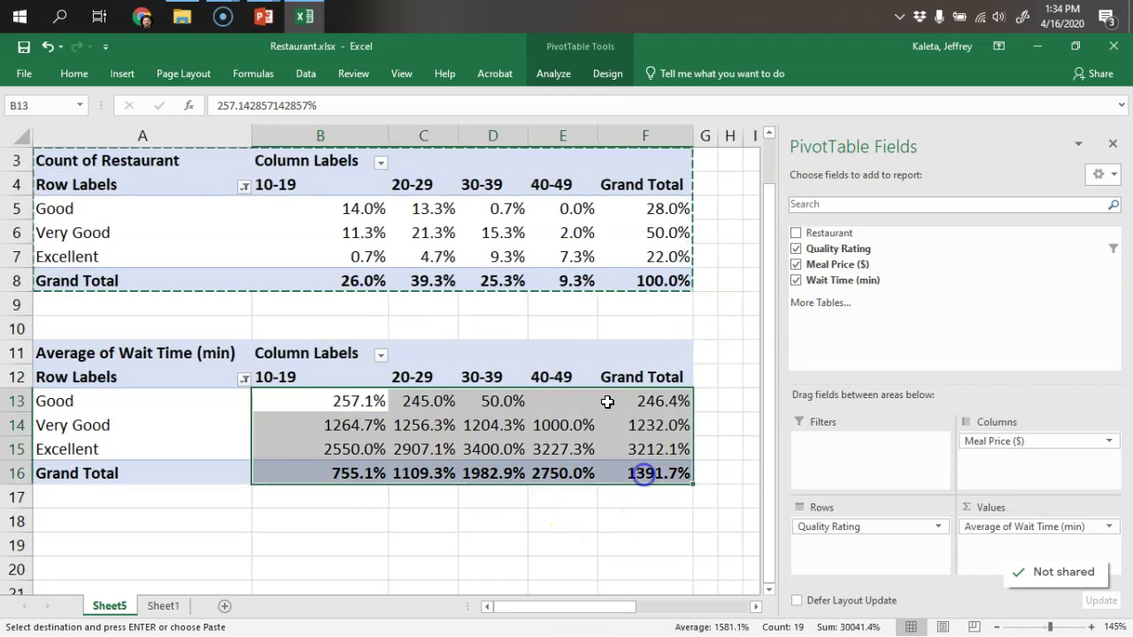
left_click(74, 74)
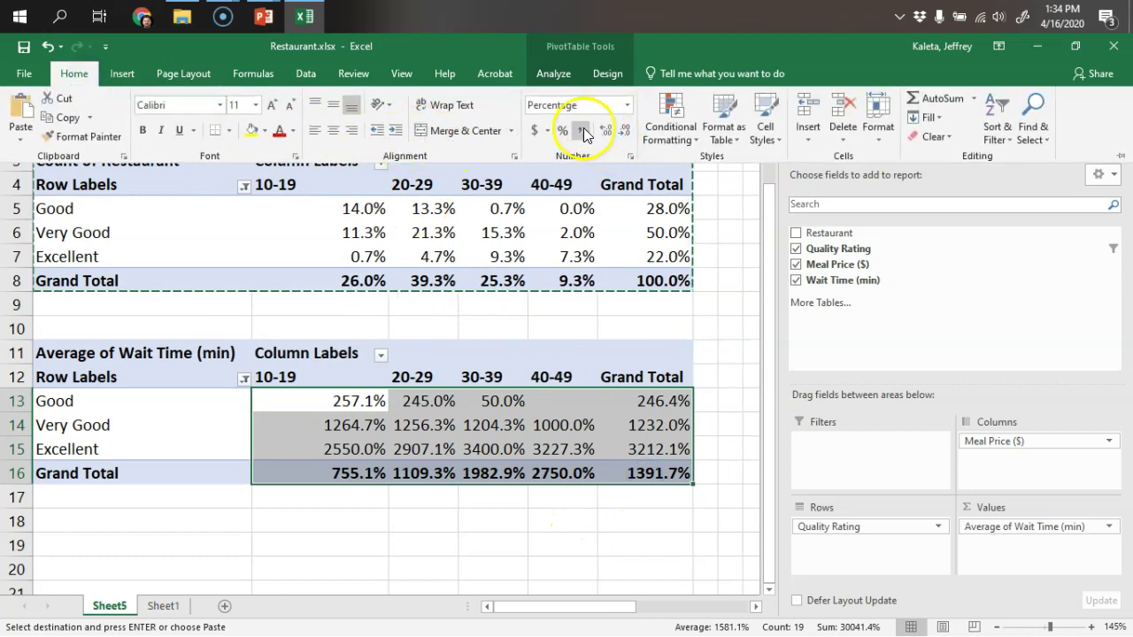
left_click(582, 130)
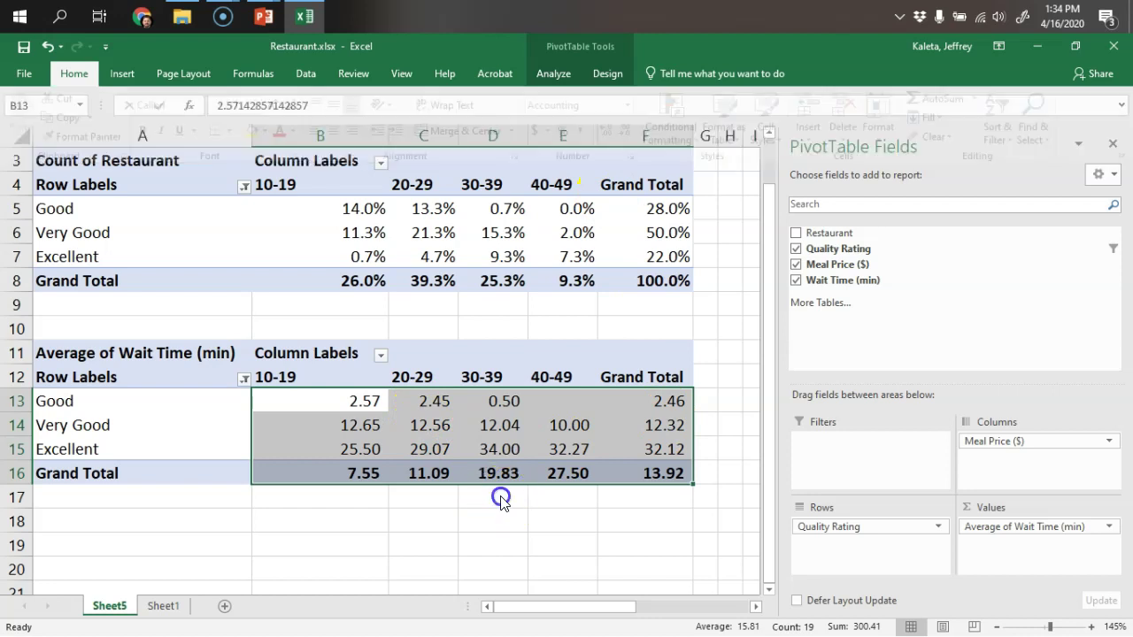
Set Show Values As to No Calculation for the averages
left_click(408, 449)
left_click(351, 424)
right_click(352, 424)
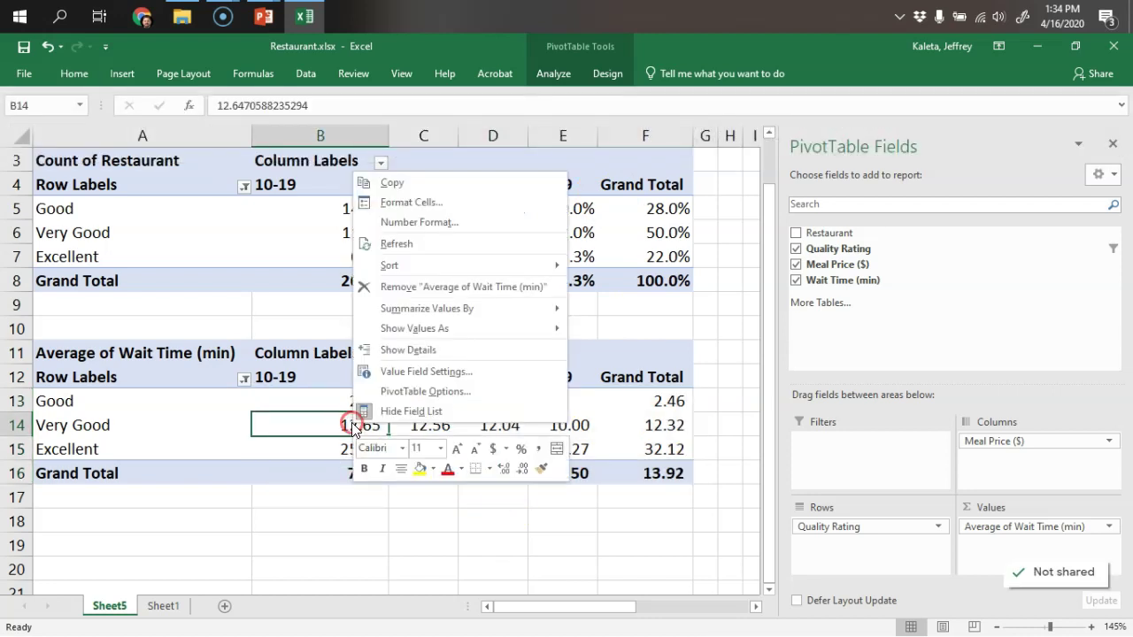
mouse_move(469, 332)
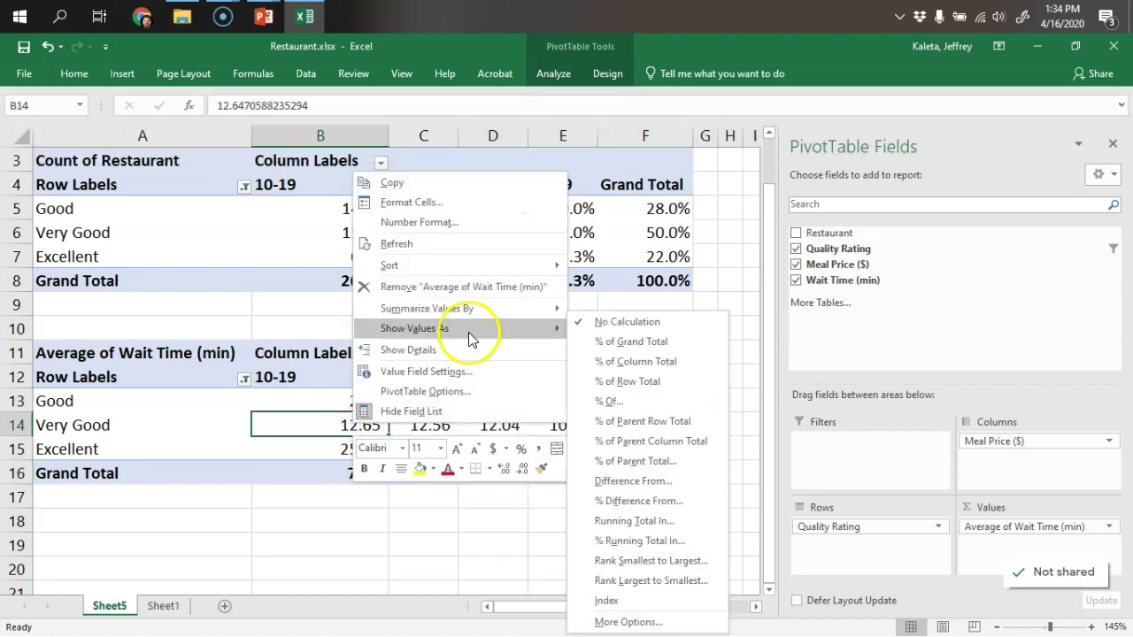
left_click(616, 322)
Give columns B through F one equal width
left_click(483, 542)
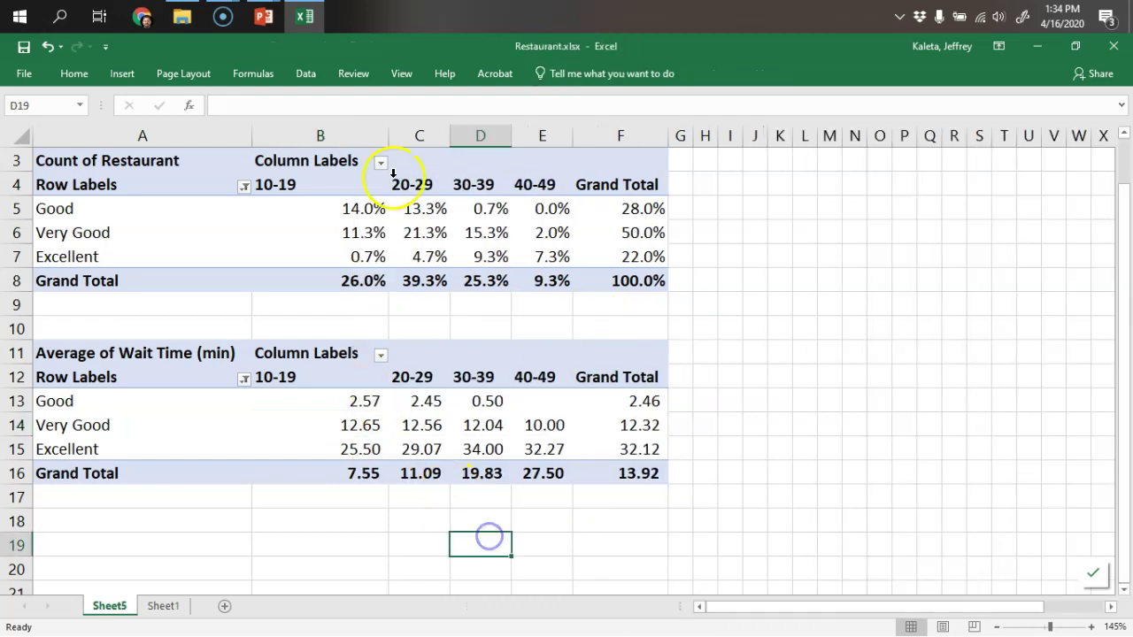
left_click_drag(351, 134, 632, 133)
left_click_drag(389, 135, 365, 139)
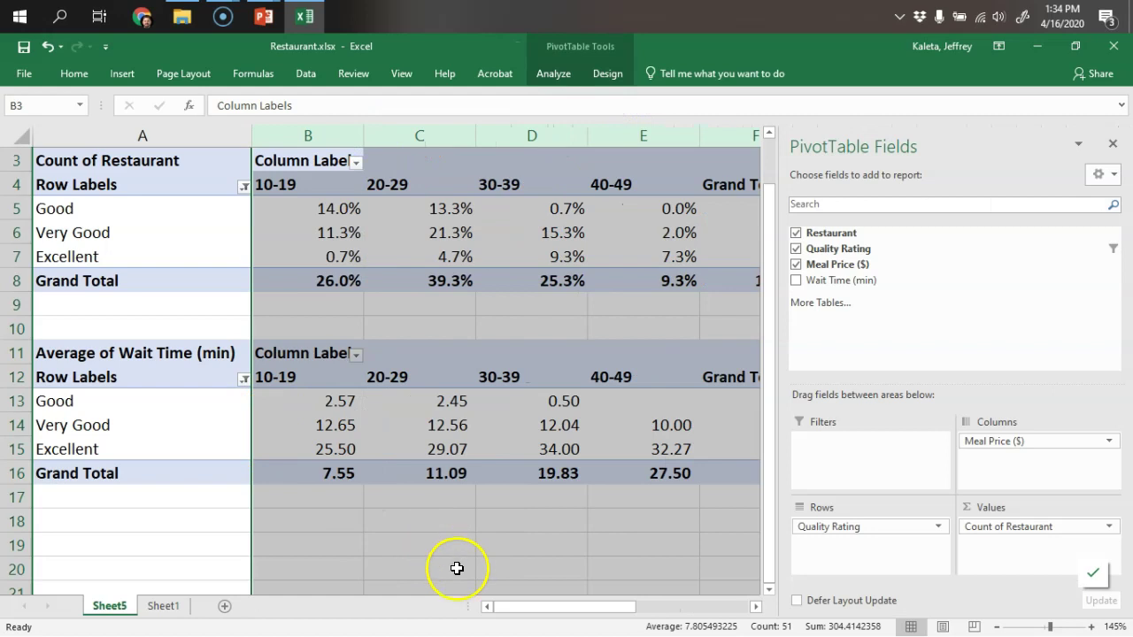
left_click(486, 566)
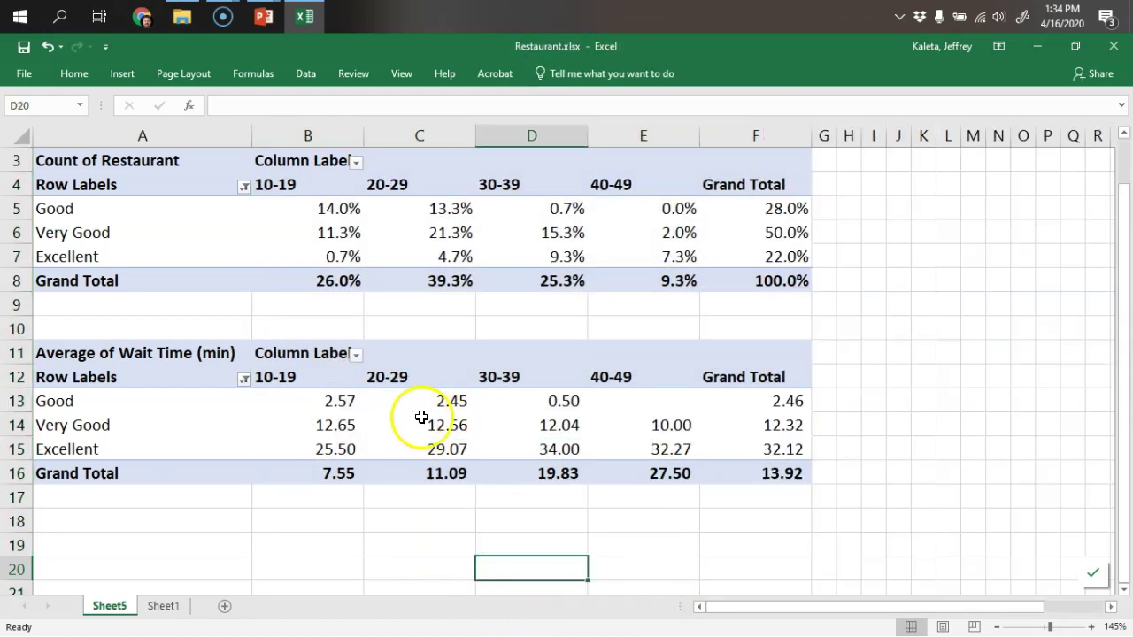
Shade the wait-time averages B13:E15 with a green-to-red colour scale and inspect E15 and B13
left_click_drag(345, 402, 691, 452)
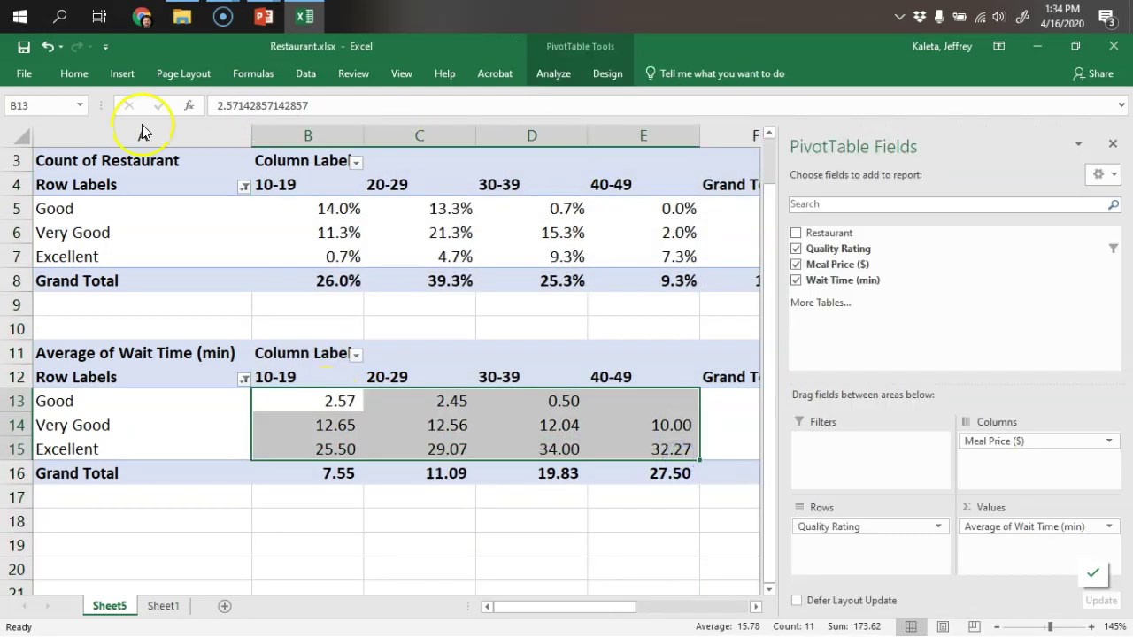
left_click(84, 74)
left_click(670, 131)
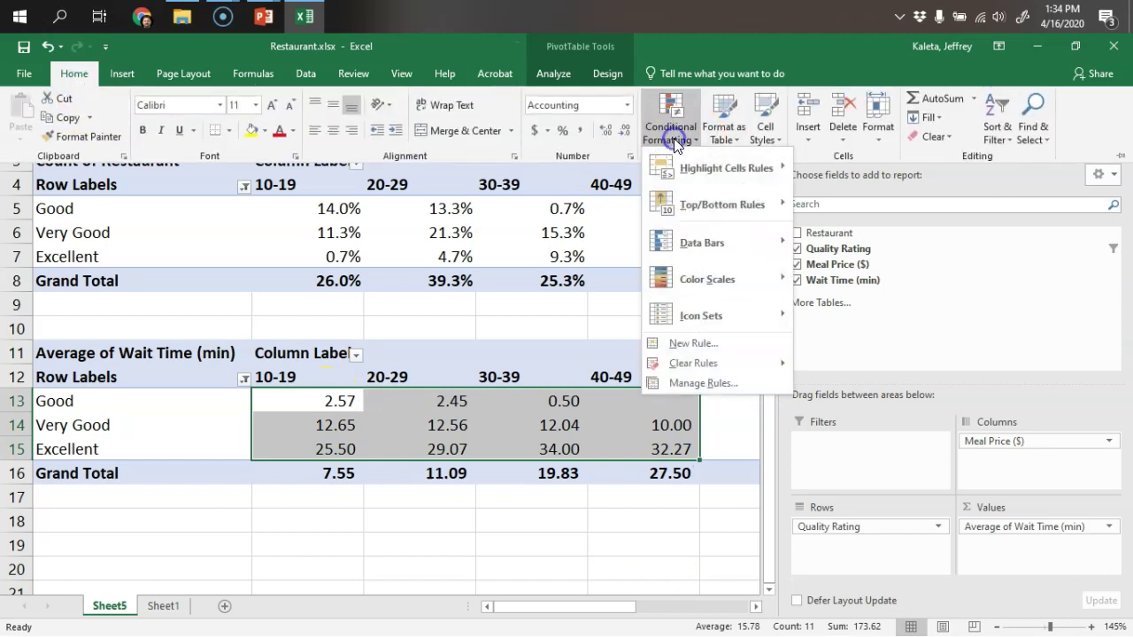
left_click(738, 279)
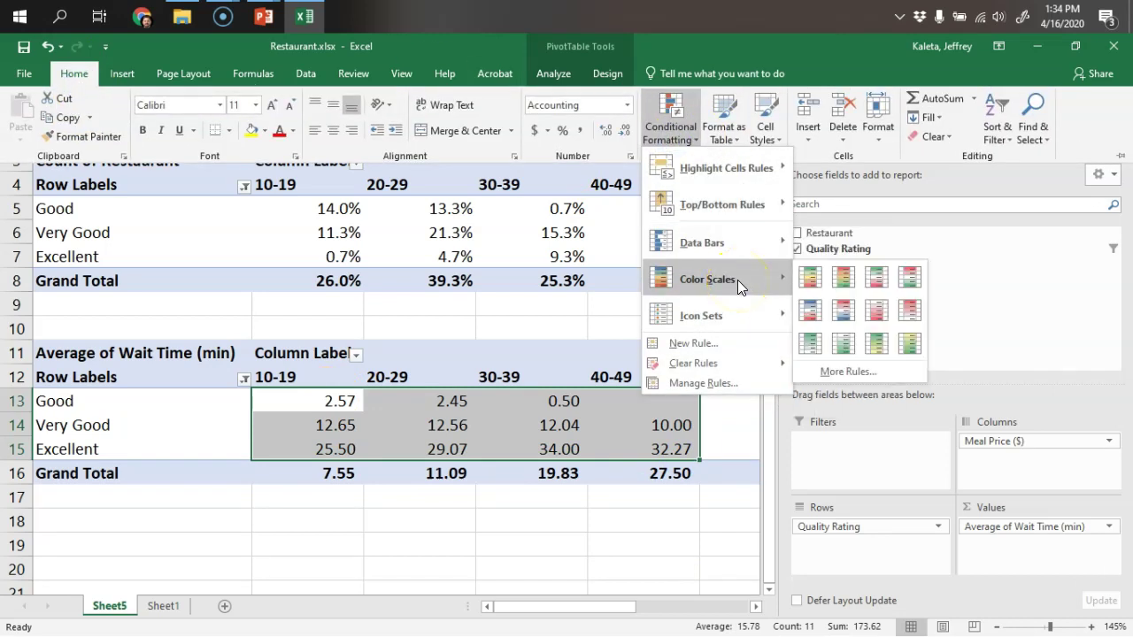
left_click(843, 278)
left_click(655, 546)
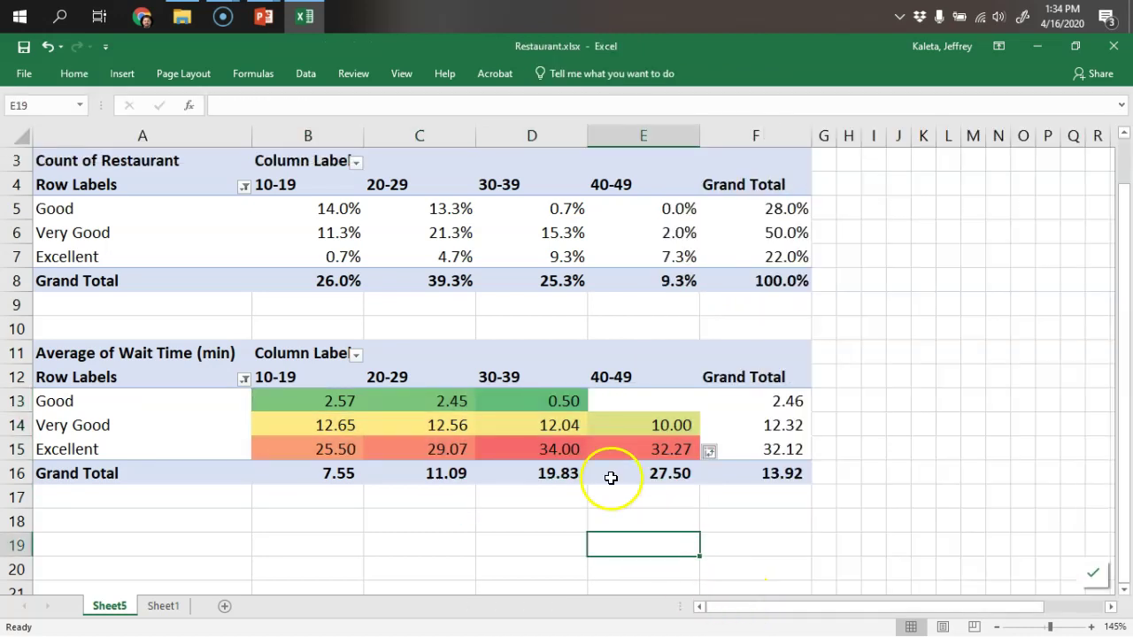
left_click(653, 452)
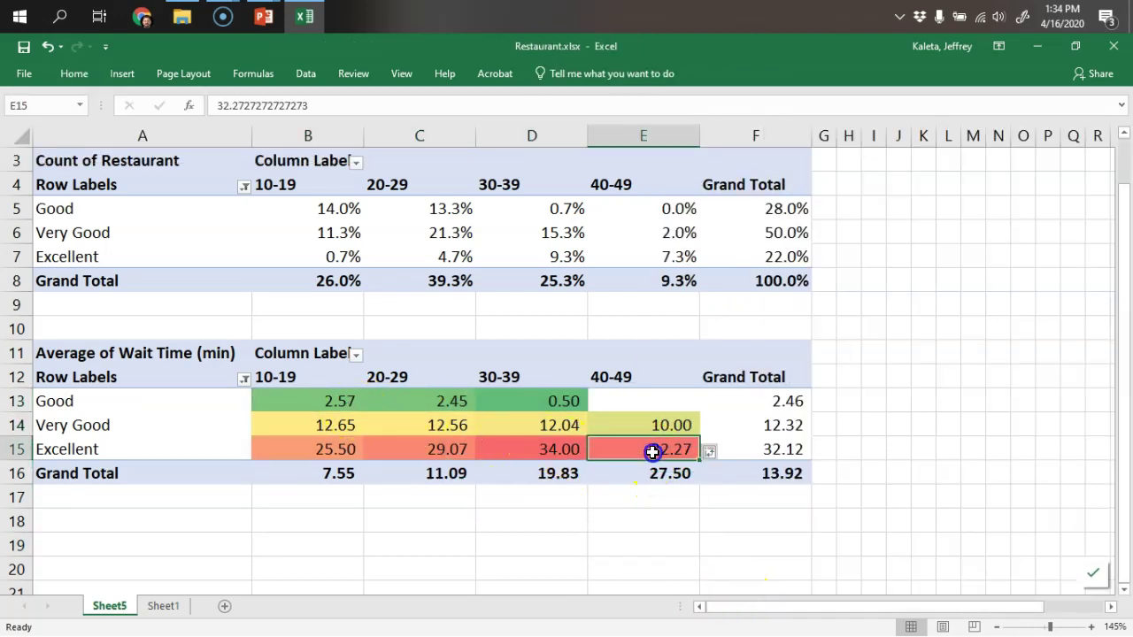
left_click(340, 402)
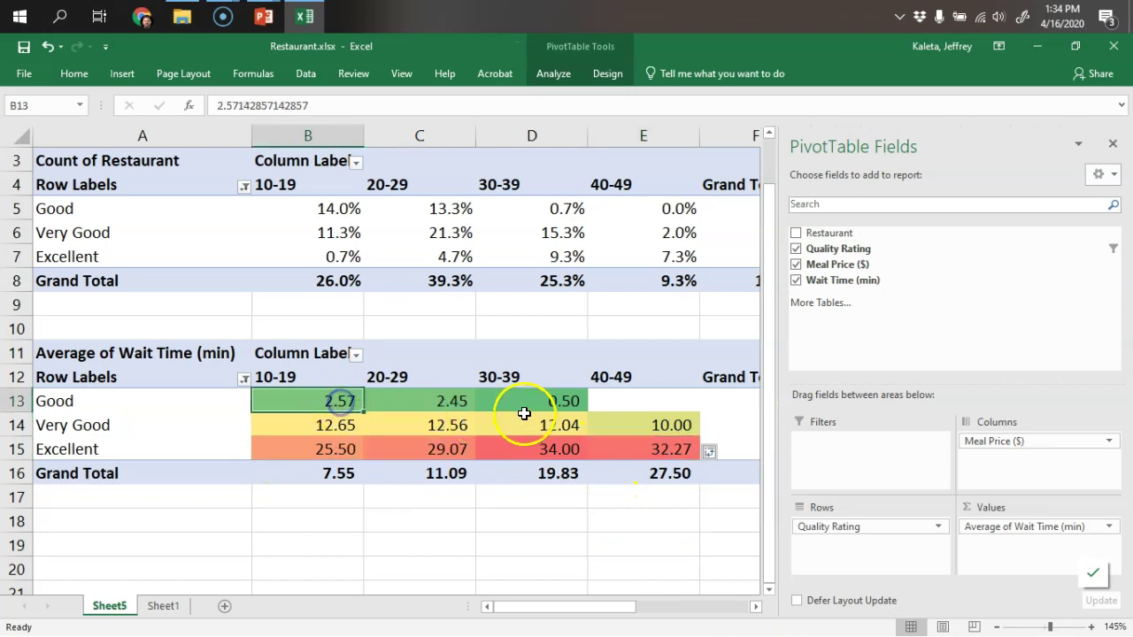
left_click(628, 546)
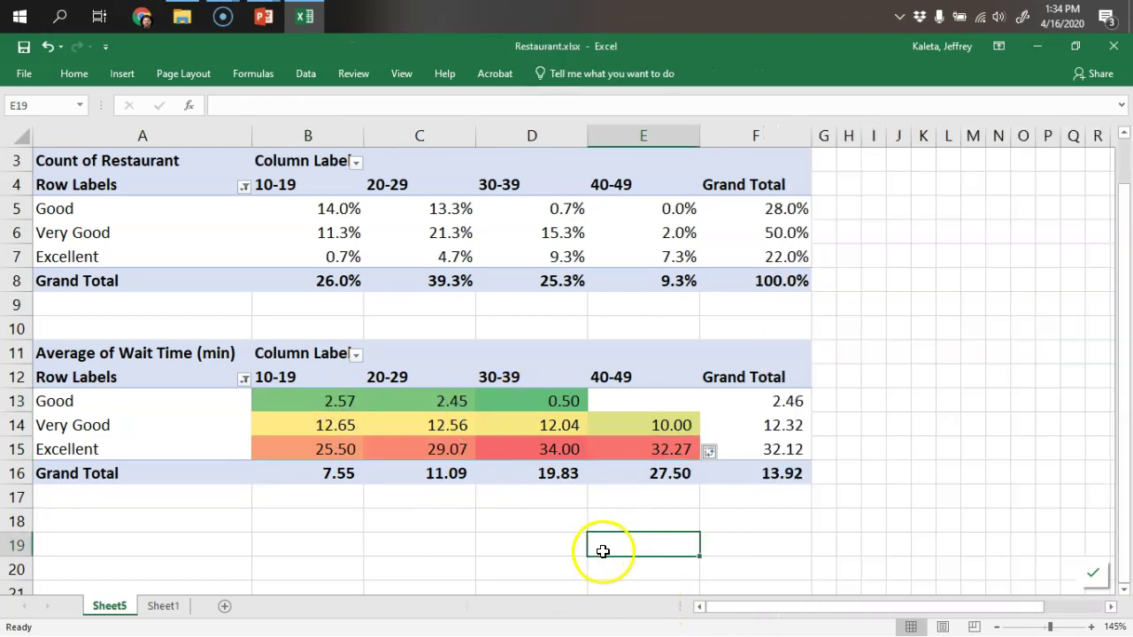
Copy empty cell C19, then undo to remove the colour scale
left_click(424, 537)
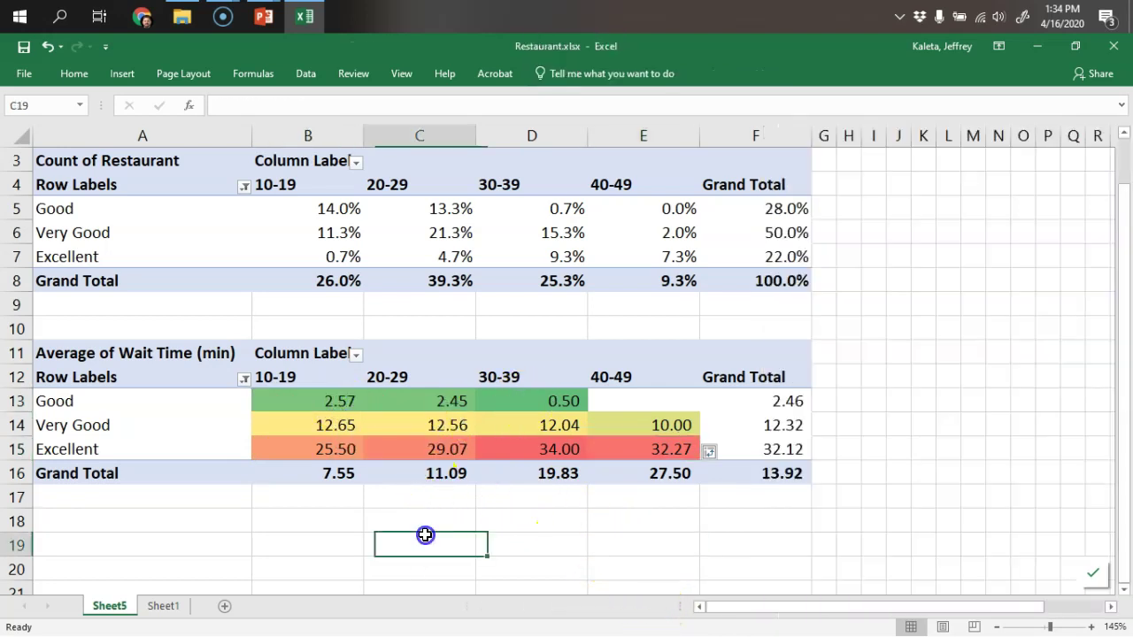
scroll(868, 463, "up", 1)
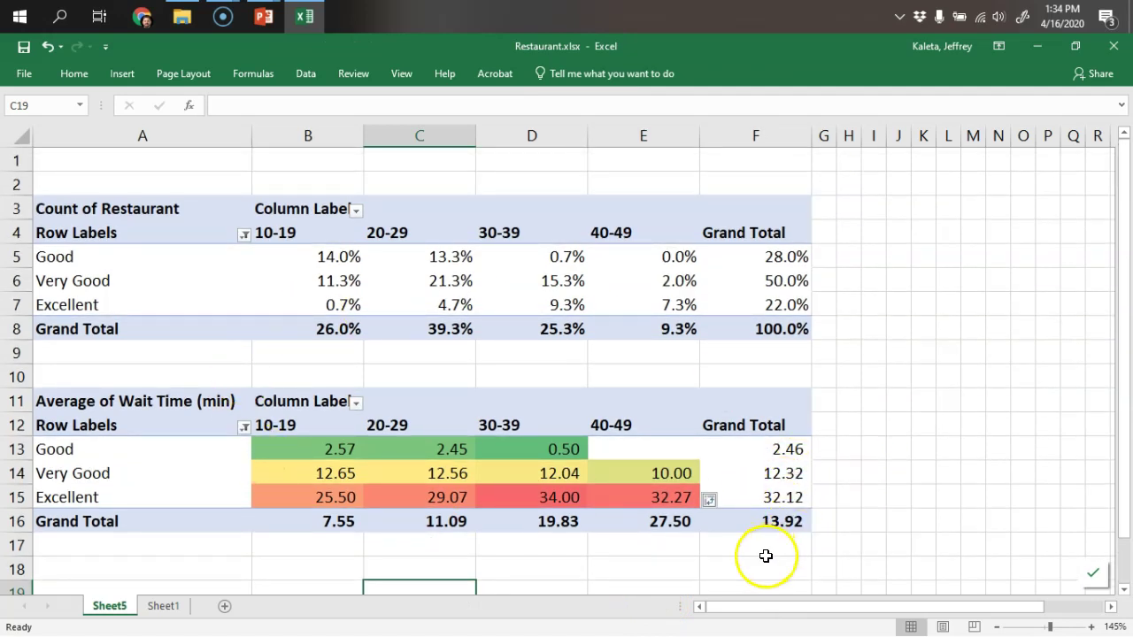
key("ctrl+c")
scroll(765, 556, "down", 3)
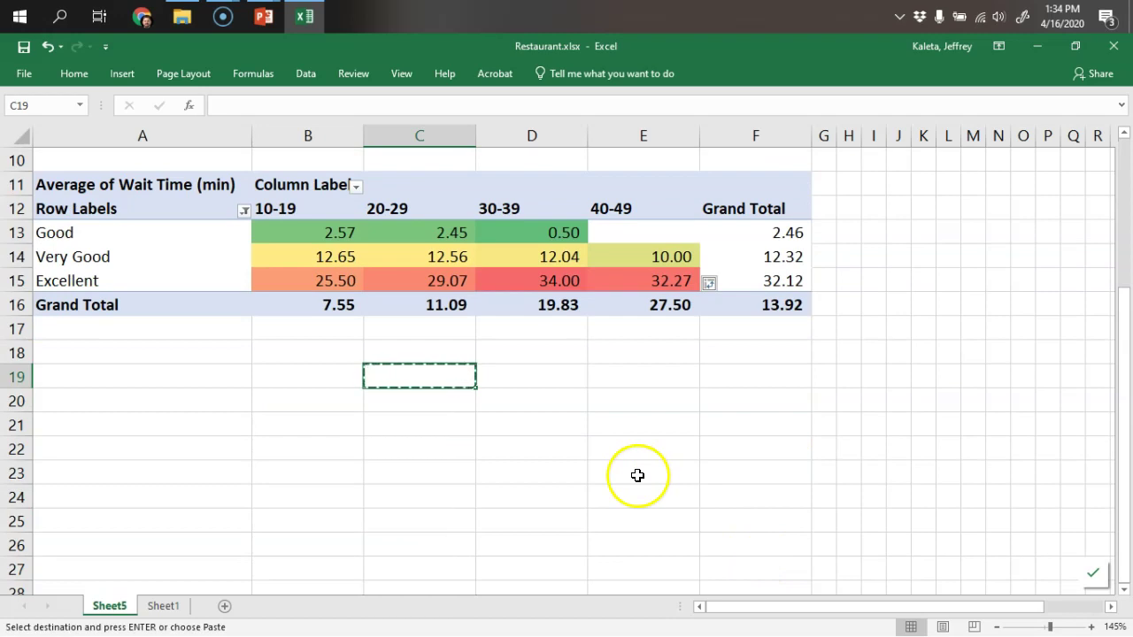
key("ctrl+z")
left_click(590, 445)
Return to cell A1 and save the workbook
scroll(579, 439, "up", 3)
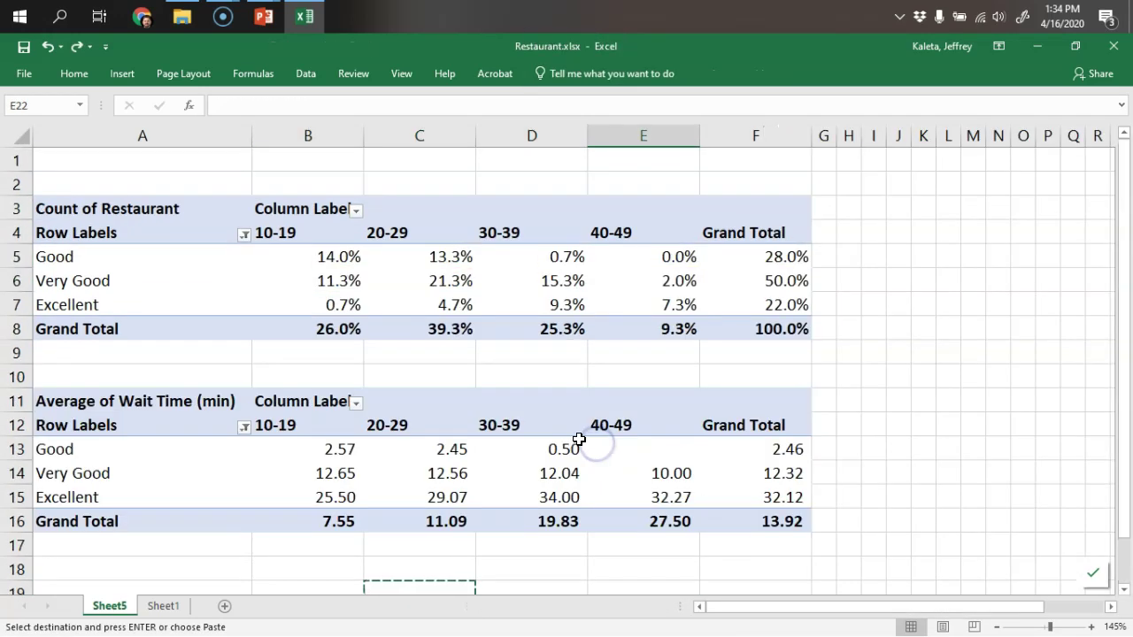
left_click(84, 160)
left_click(24, 46)
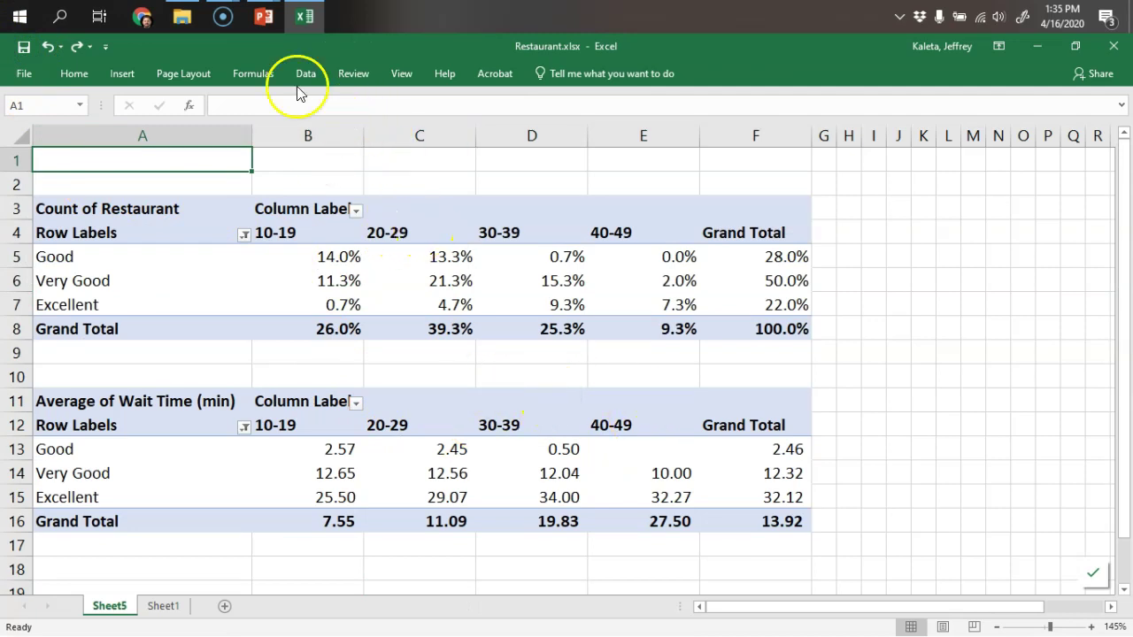
mouse_move(270, 18)
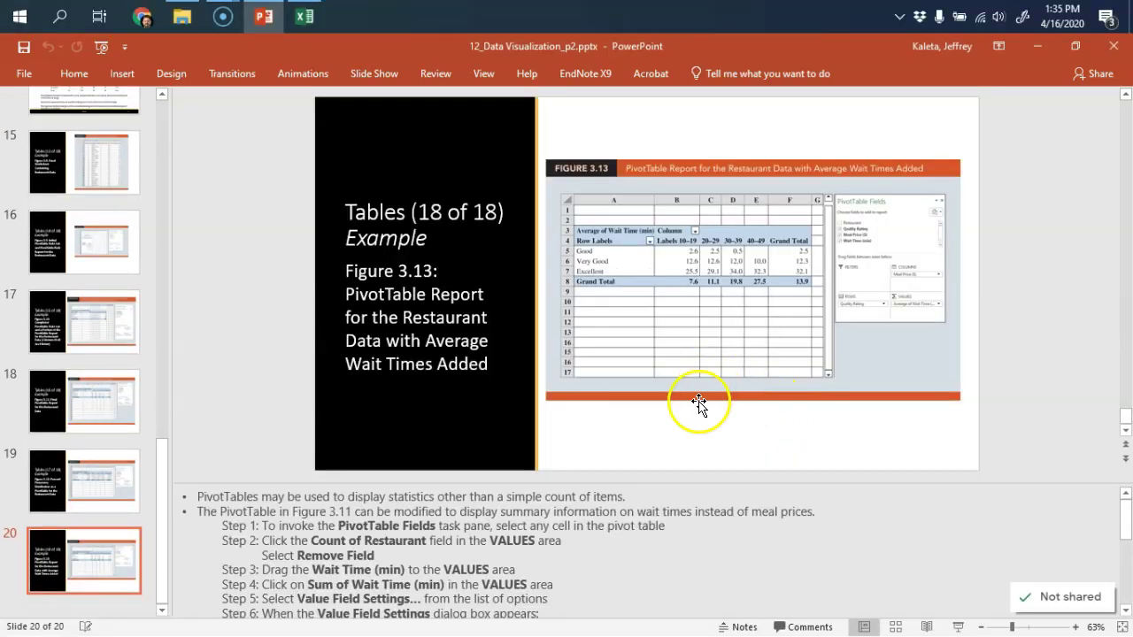
Enlarge the notes area, browse slides 19 back to 15, then return to Restaurant.xlsx
left_click_drag(289, 485, 316, 324)
left_click(617, 502)
left_click(95, 483)
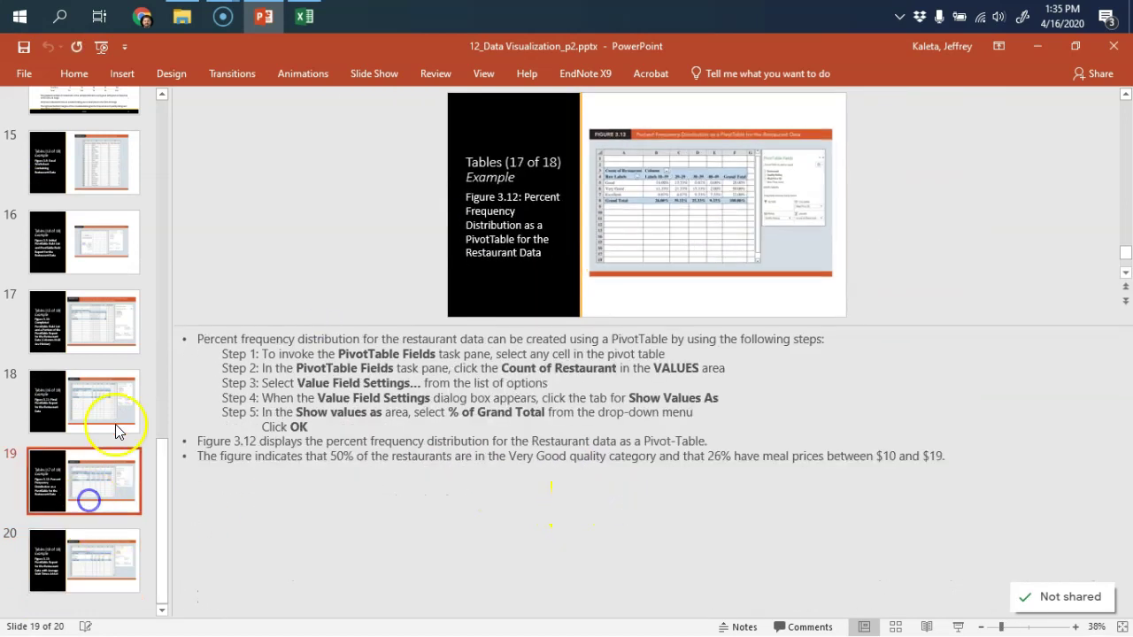
left_click(114, 403)
left_click(120, 328)
left_click(116, 248)
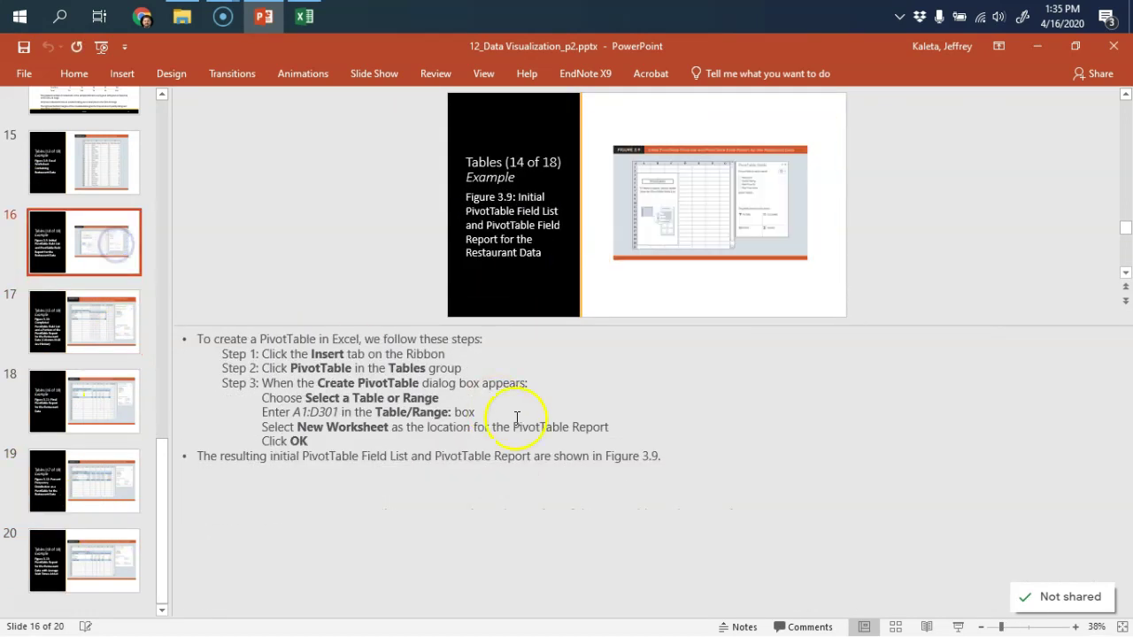
left_click(93, 107)
left_click(96, 168)
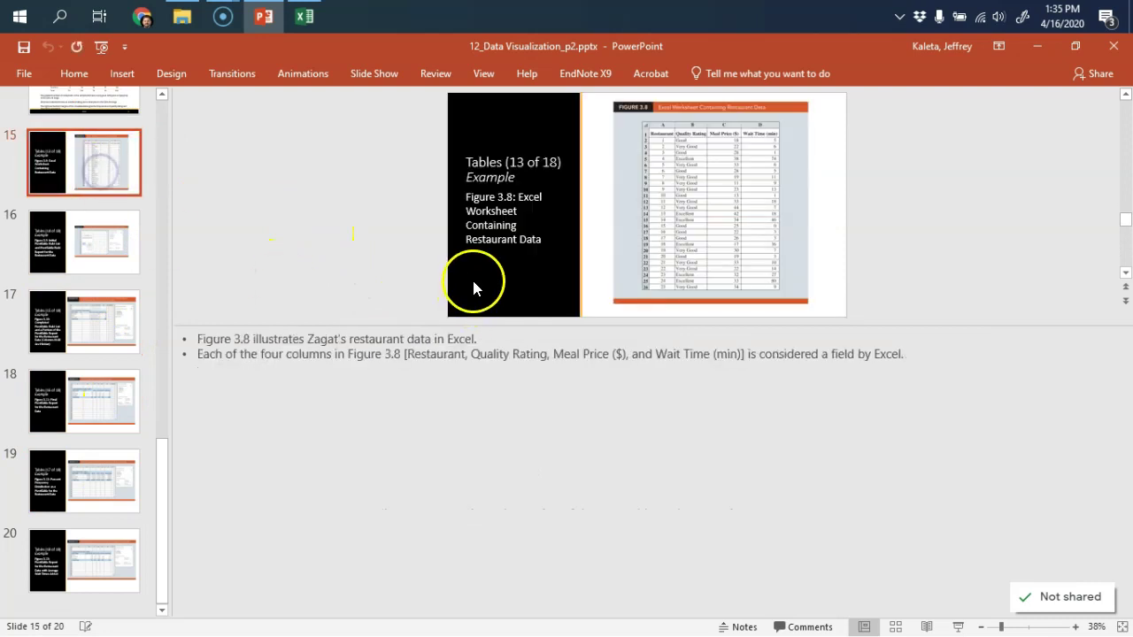
key("alt+Tab")
left_click(490, 324)
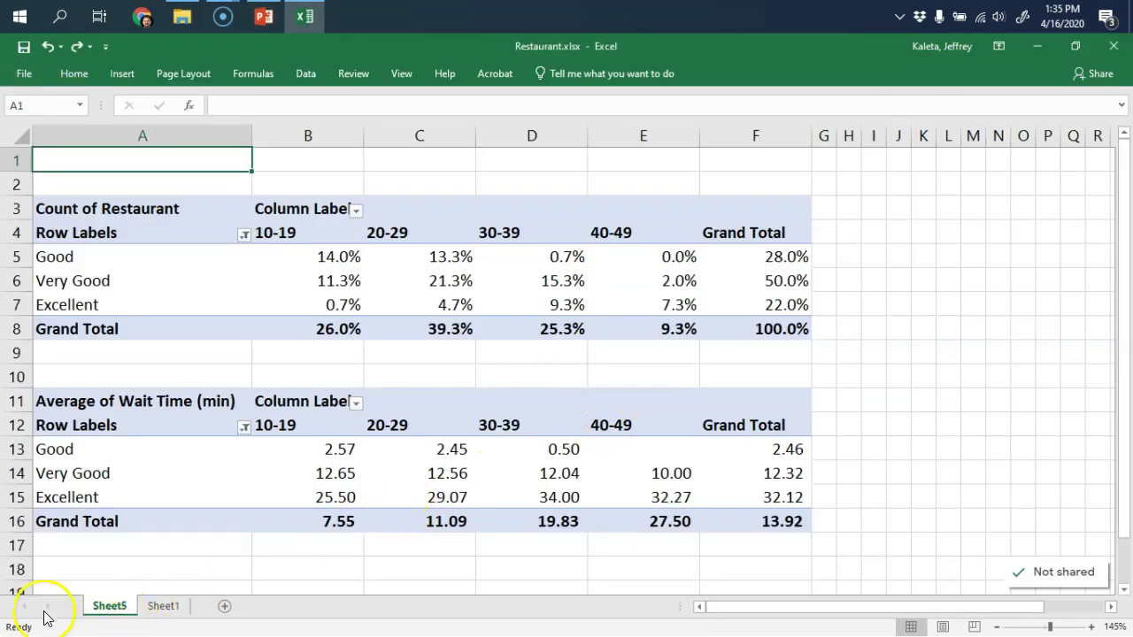